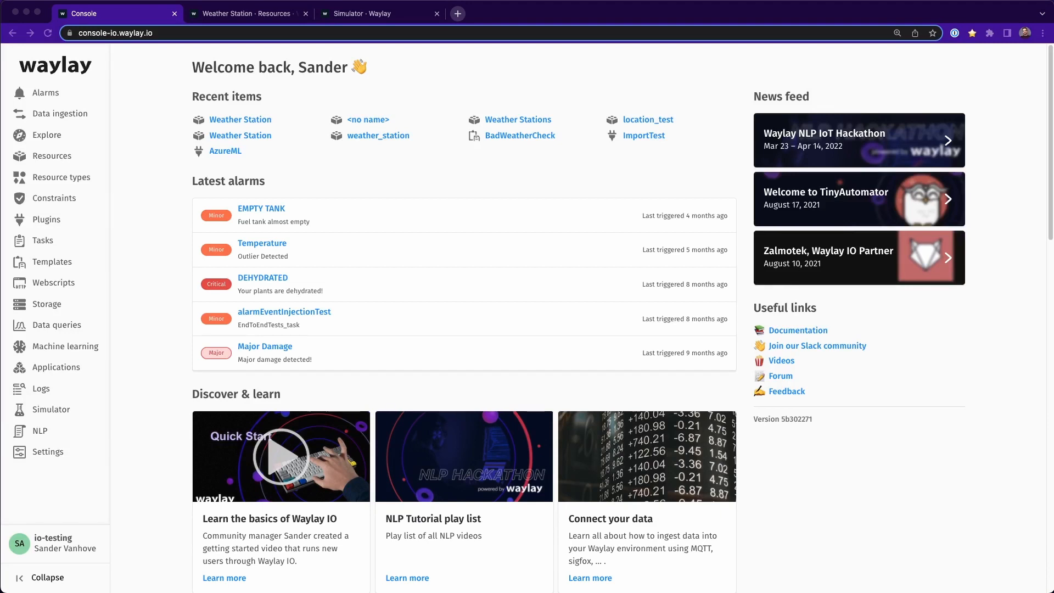
Step: Open the template list and start a new template in the designer
{"action": "left_click", "coordinate": [437, 180]}
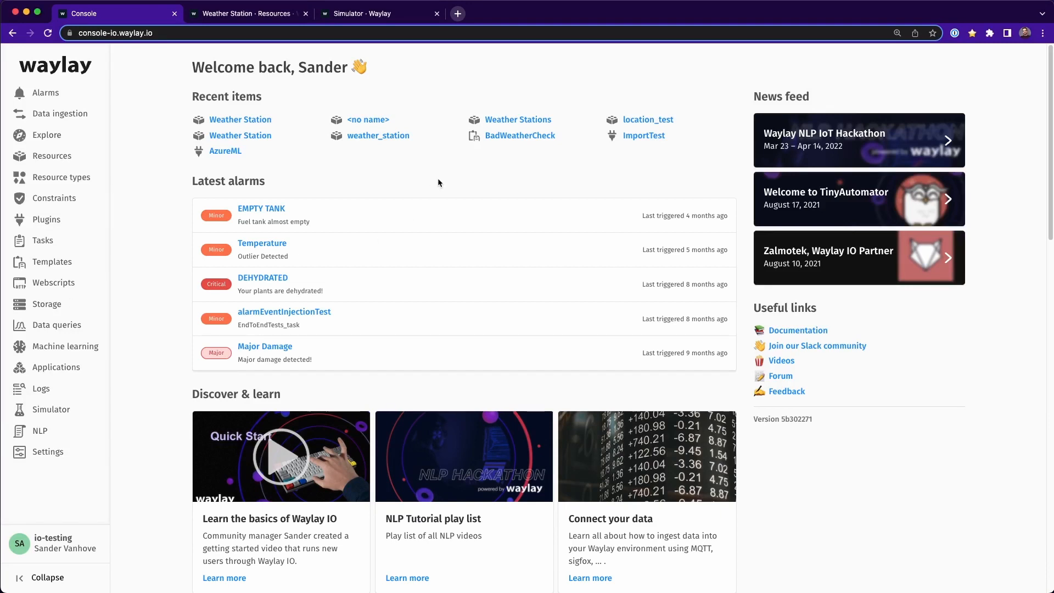
{"action": "left_click", "coordinate": [55, 268]}
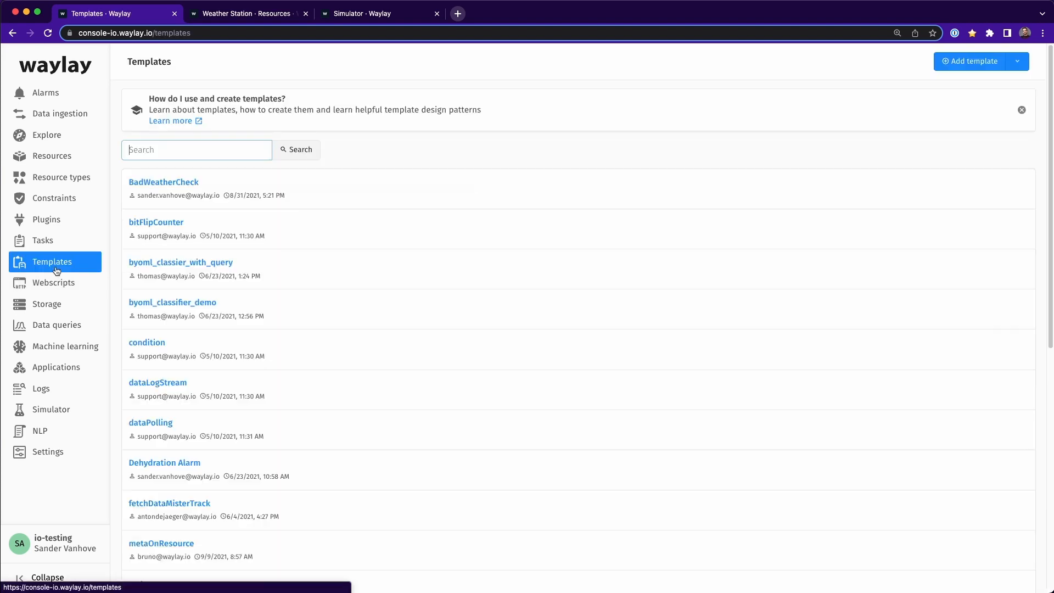
{"action": "left_click", "coordinate": [953, 67]}
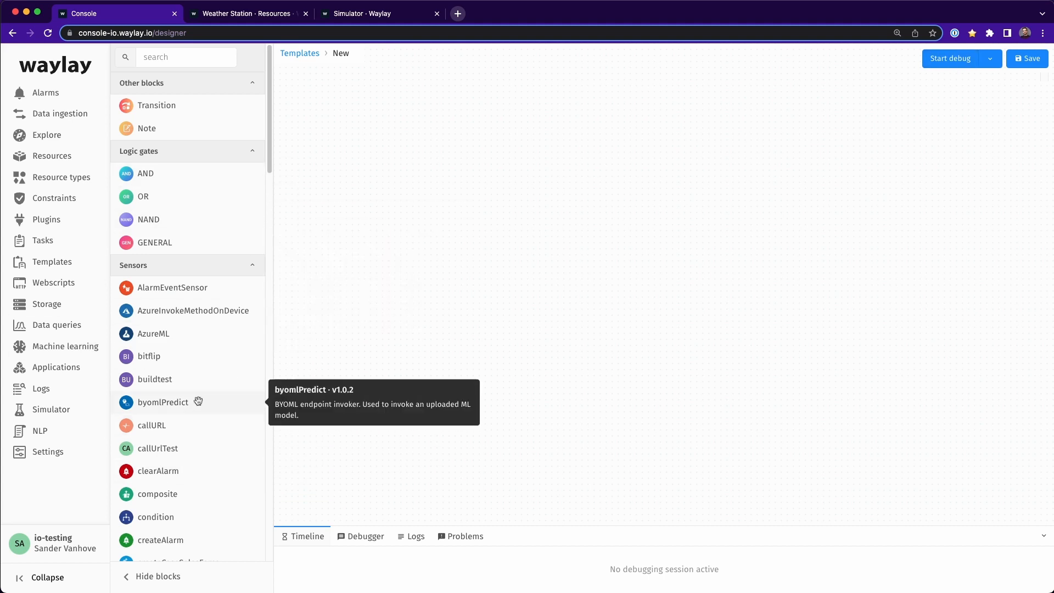
{"action": "scroll", "coordinate": [214, 396], "scroll_direction": "down", "scroll_amount": 12}
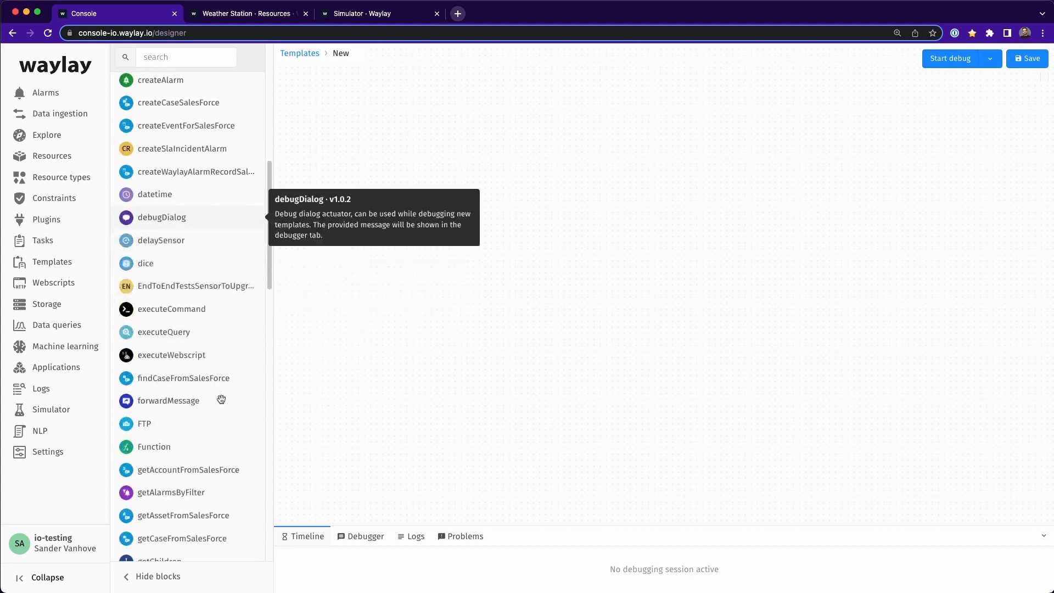
{"action": "scroll", "coordinate": [221, 397], "scroll_direction": "down", "scroll_amount": 1}
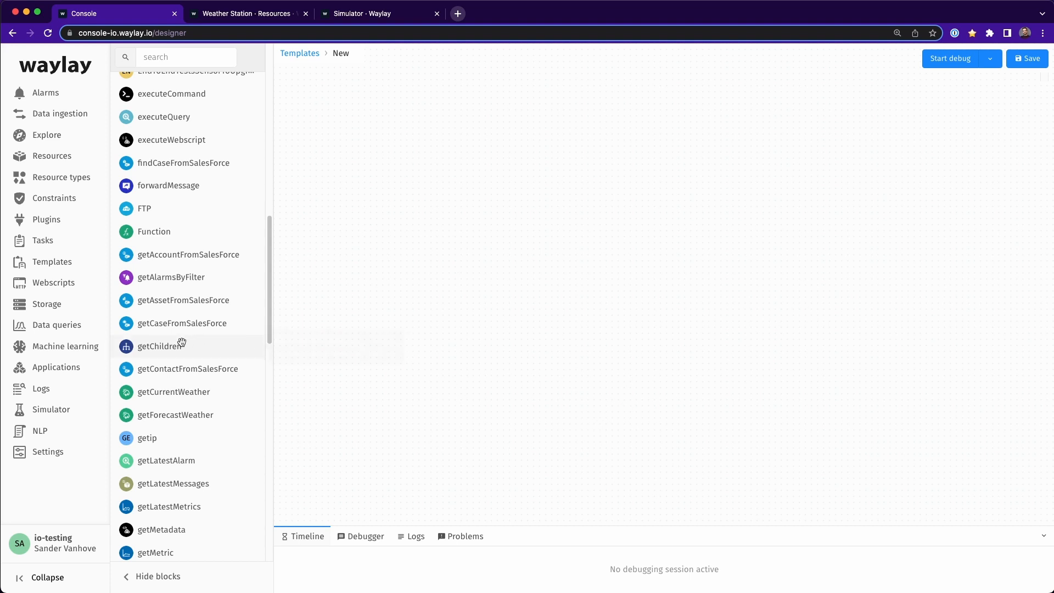
{"action": "left_click_drag", "start_coordinate": [181, 345], "coordinate": [560, 277]}
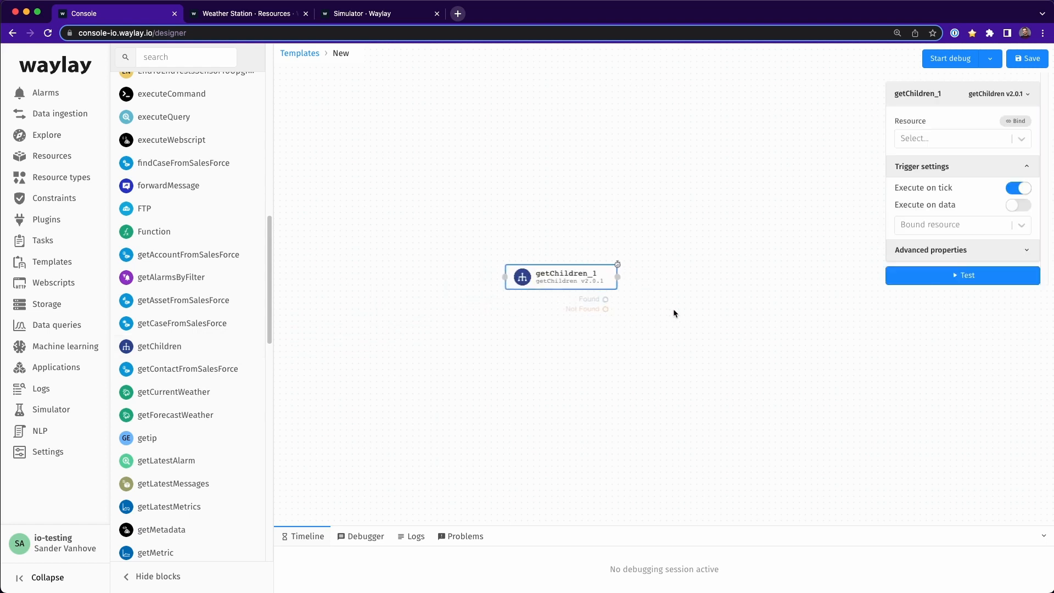
{"action": "left_click_drag", "start_coordinate": [673, 310], "coordinate": [574, 276]}
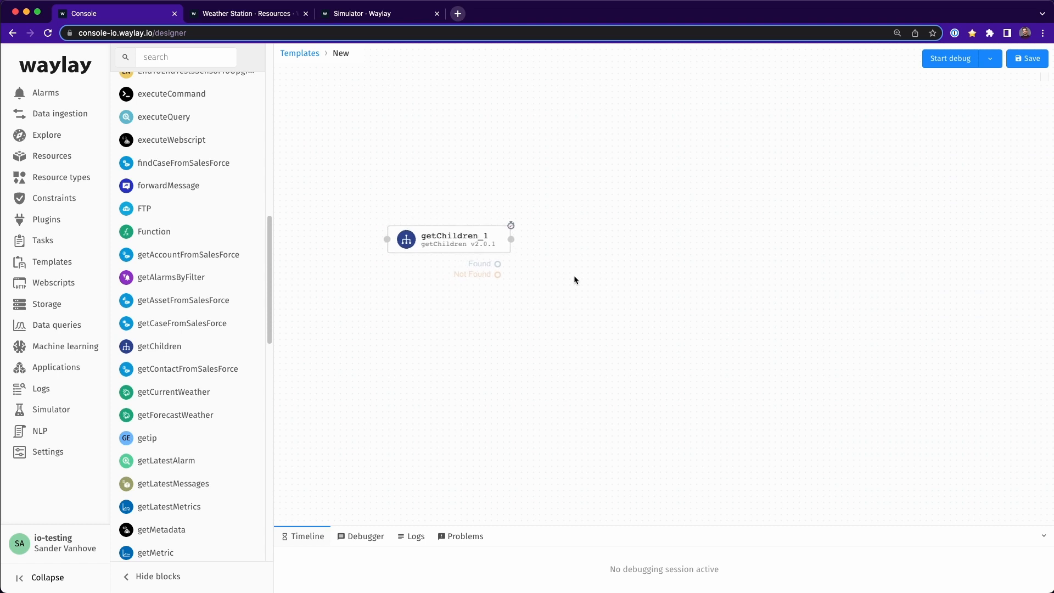
{"action": "left_click", "coordinate": [461, 240]}
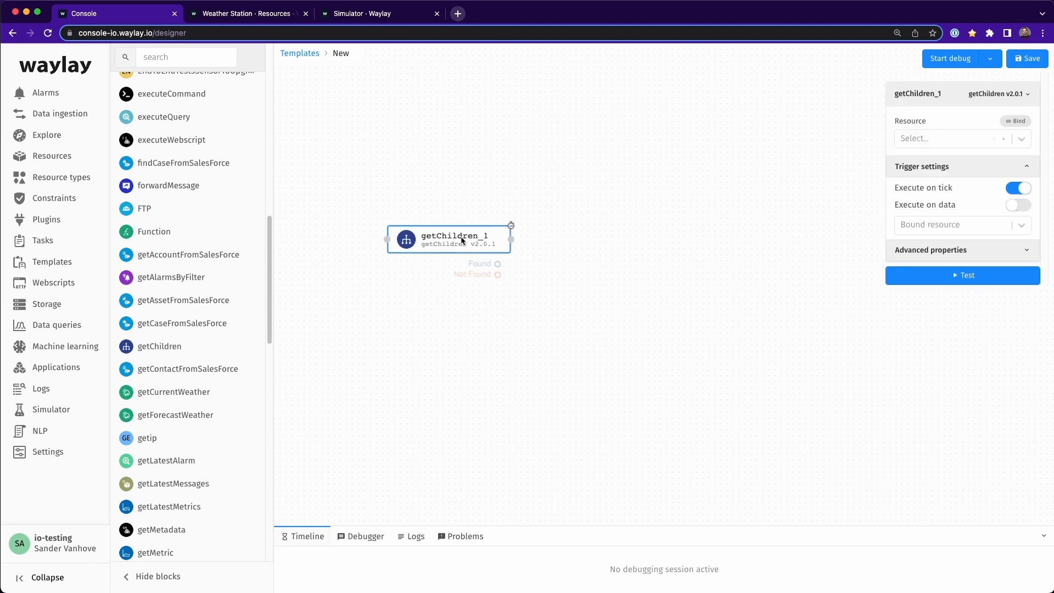
{"action": "key", "text": "Delete"}
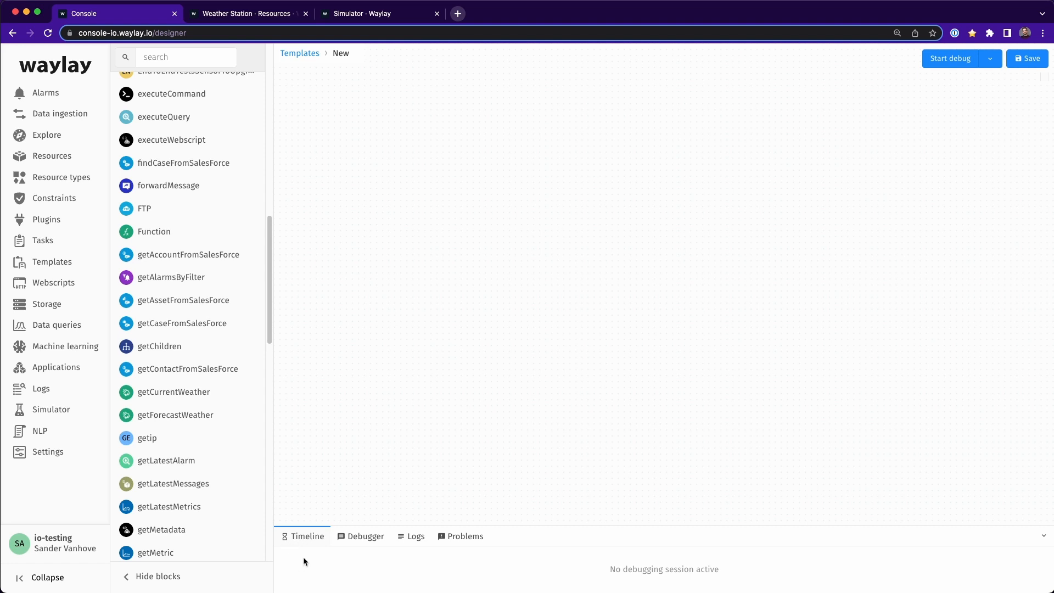
Step: Look through the Debugger, Logs and Problems views of the empty template
{"action": "left_click", "coordinate": [370, 536]}
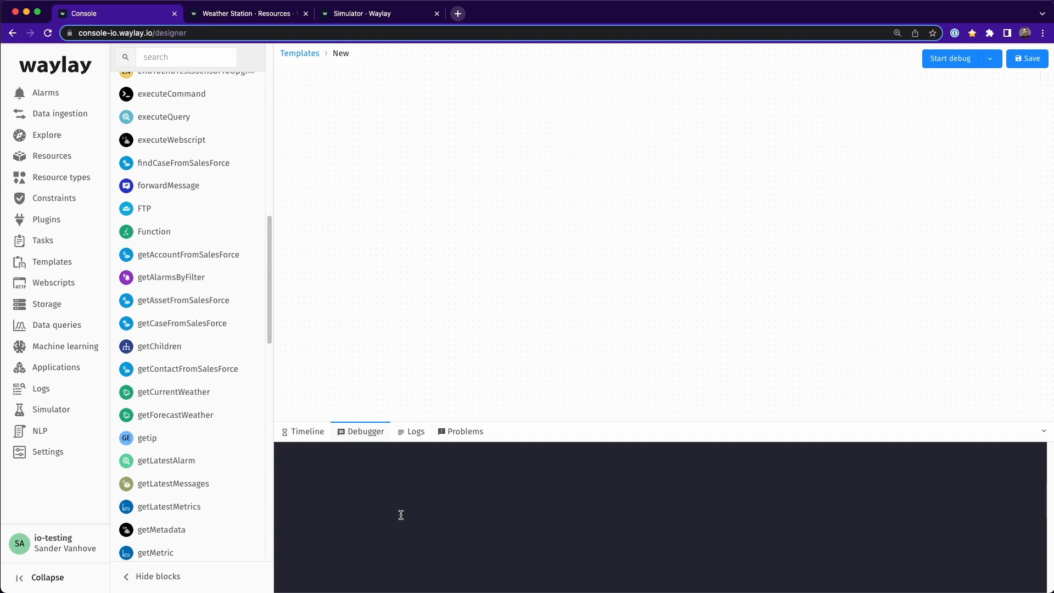
{"action": "left_click", "coordinate": [416, 433]}
{"action": "left_click", "coordinate": [452, 437]}
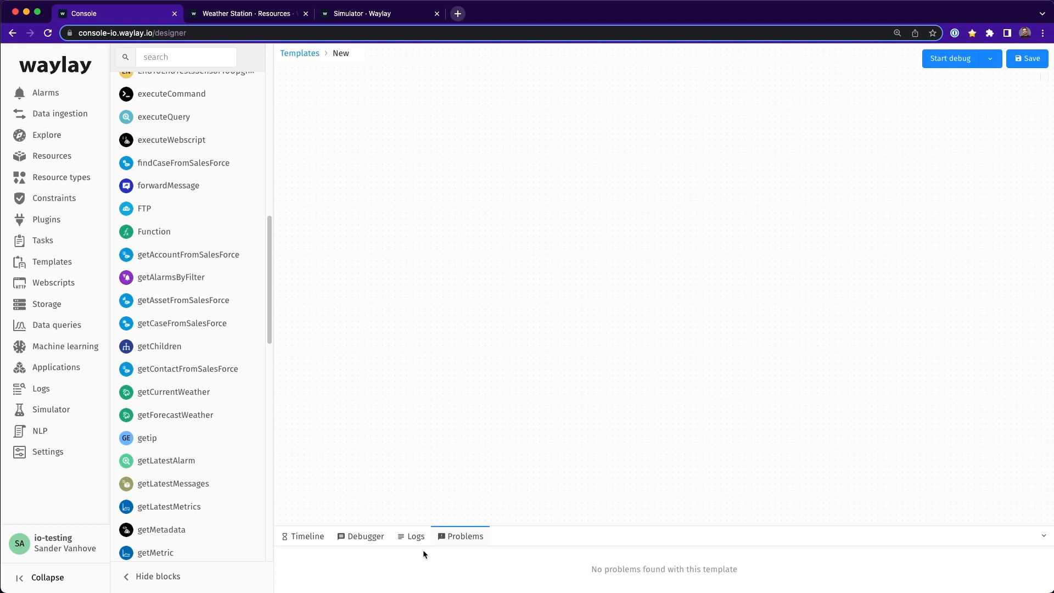
Step: Check the Weather Station resource's metrics and messages, and the simulator feeding it temperature values
{"action": "left_click", "coordinate": [252, 17]}
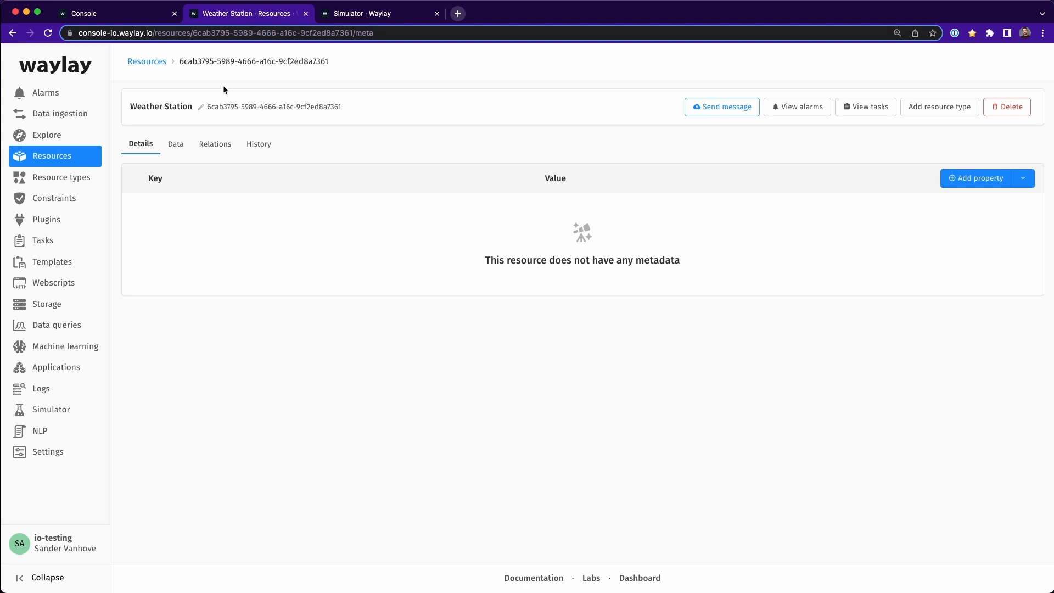
{"action": "left_click", "coordinate": [180, 153]}
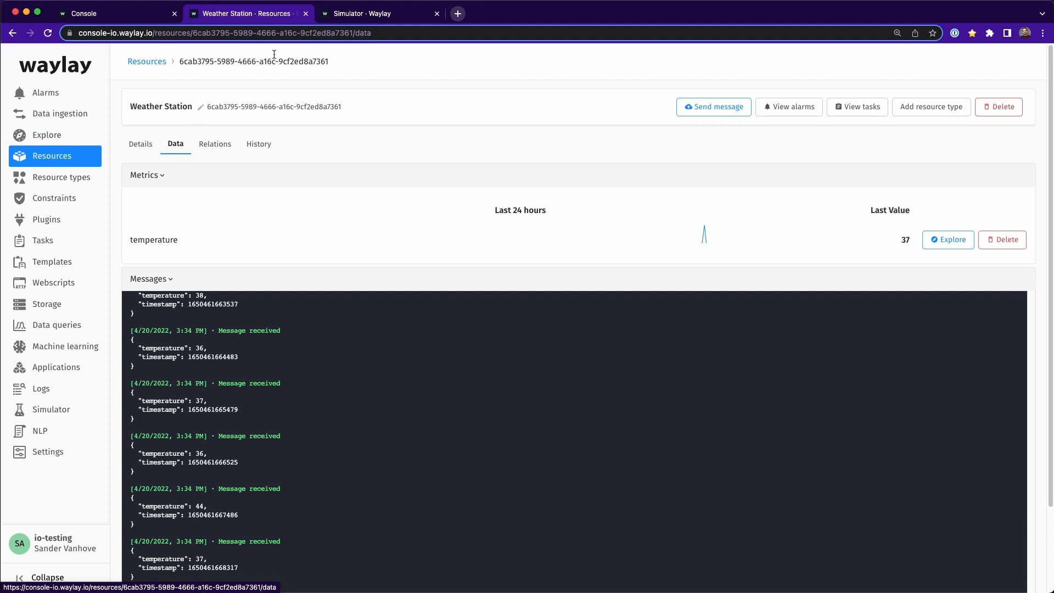
{"action": "left_click", "coordinate": [358, 16]}
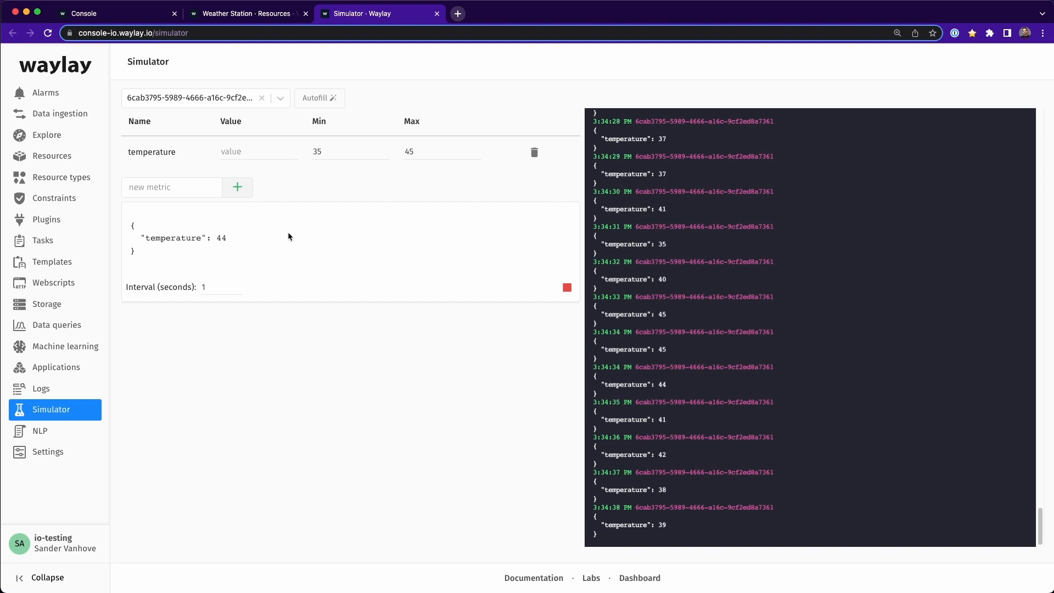
Step: Return to the new template in the designer and add a stream sensor block to the canvas
{"action": "left_click", "coordinate": [90, 13]}
{"action": "scroll", "coordinate": [220, 322], "scroll_direction": "down", "scroll_amount": 5}
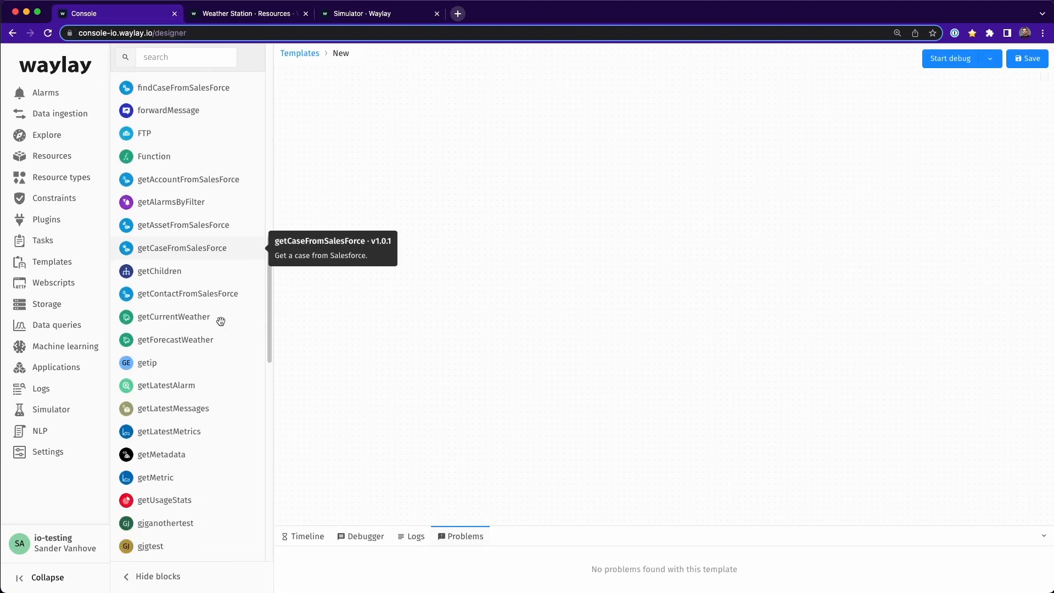
{"action": "scroll", "coordinate": [220, 323], "scroll_direction": "down", "scroll_amount": 8}
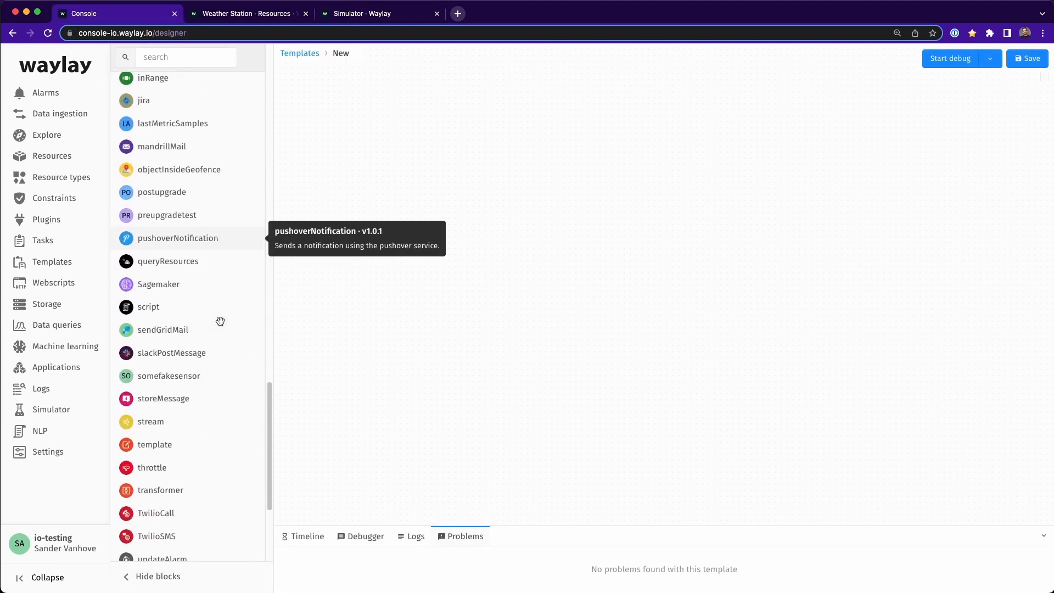
{"action": "left_click_drag", "start_coordinate": [162, 423], "coordinate": [396, 303]}
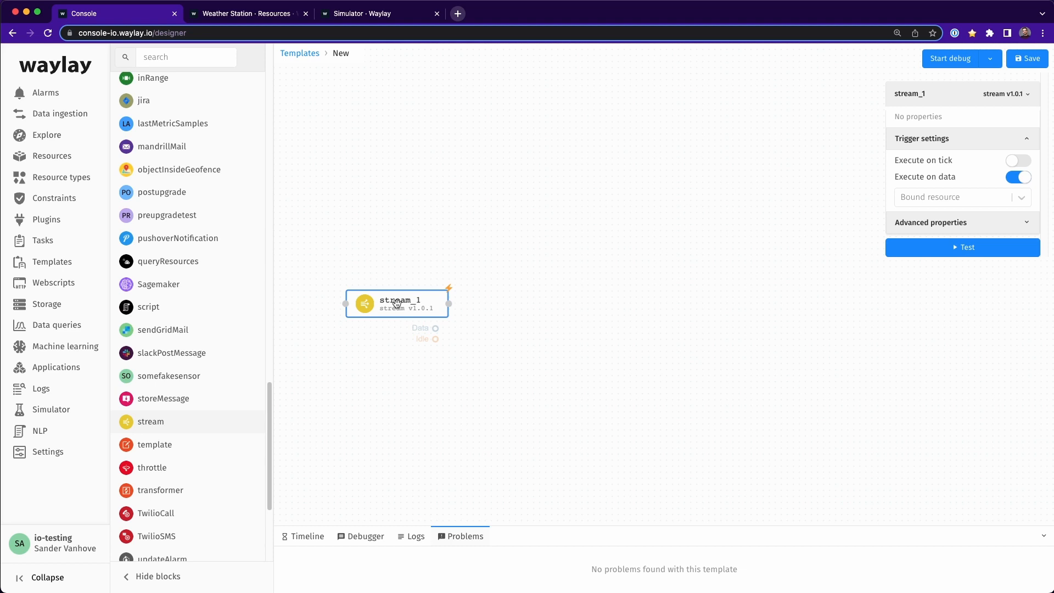
{"action": "left_click", "coordinate": [925, 199]}
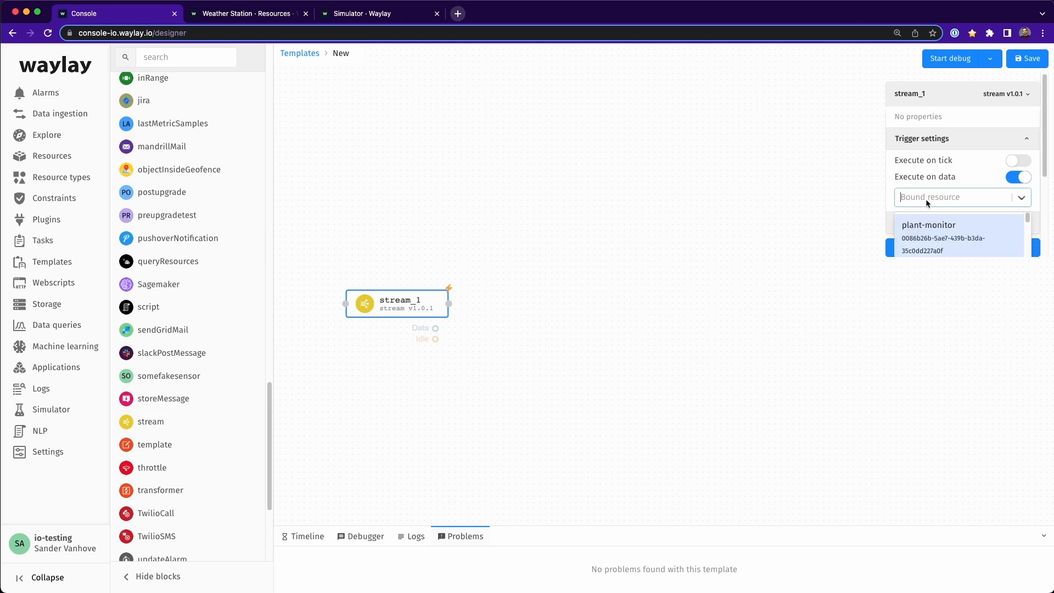
{"action": "type", "text": "weather"}
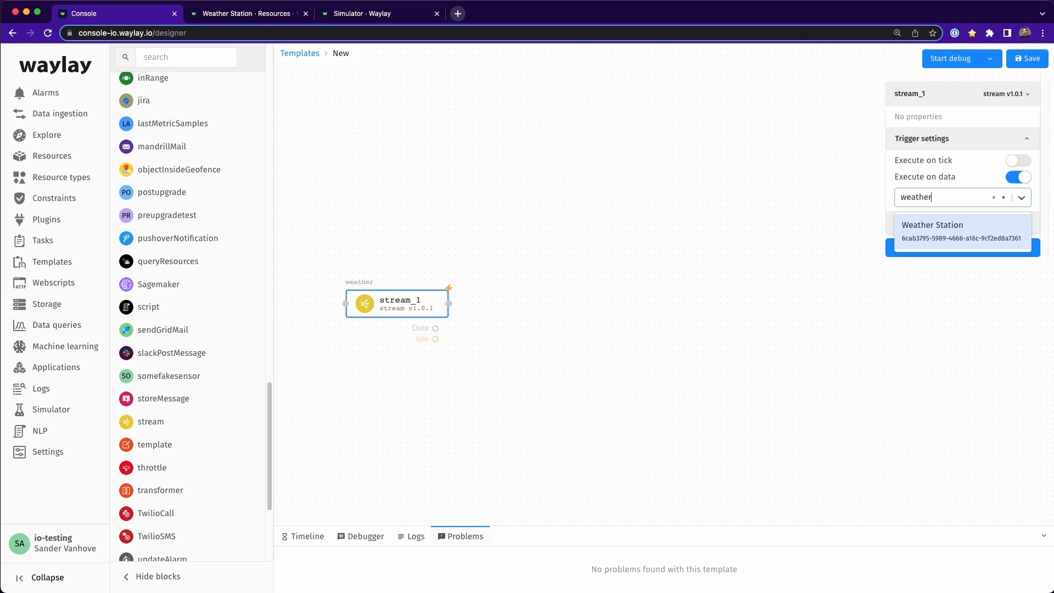
{"action": "left_click", "coordinate": [917, 224]}
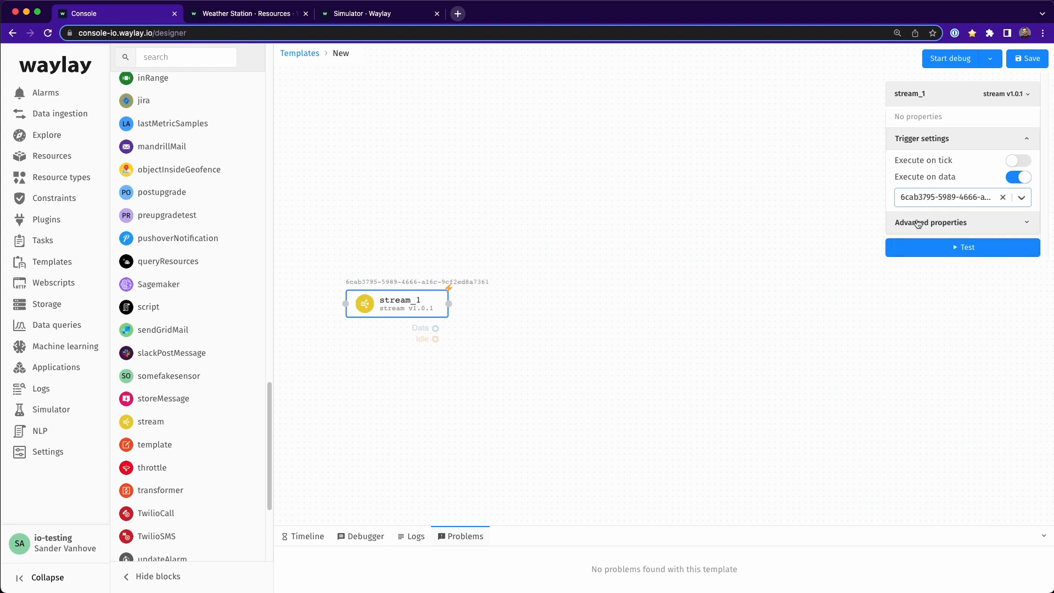
{"action": "left_click", "coordinate": [1003, 198]}
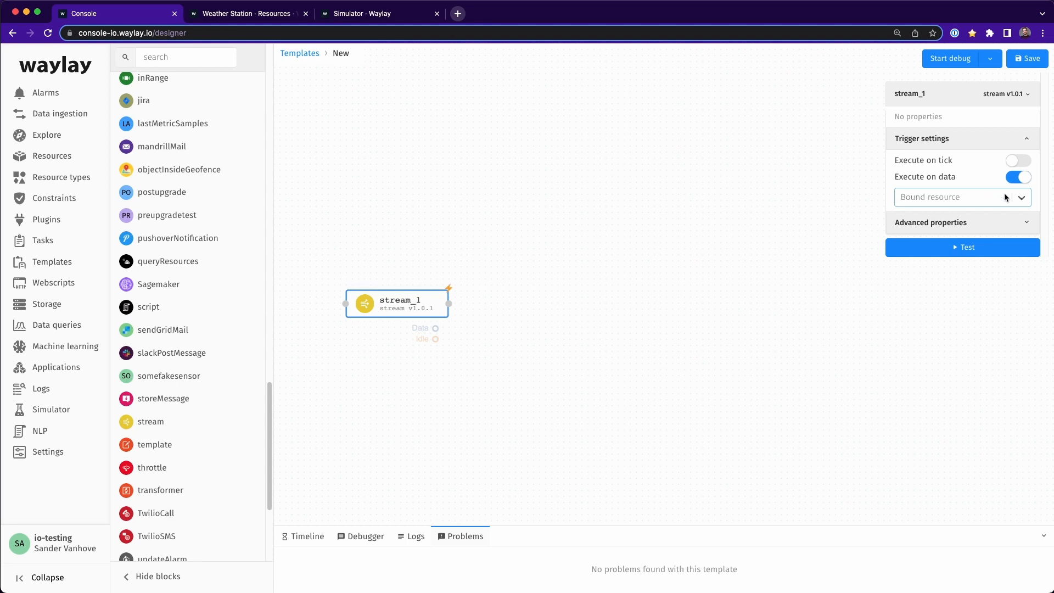
Step: Set the stream block's bound resource to the $ placeholder
{"action": "left_click", "coordinate": [980, 201]}
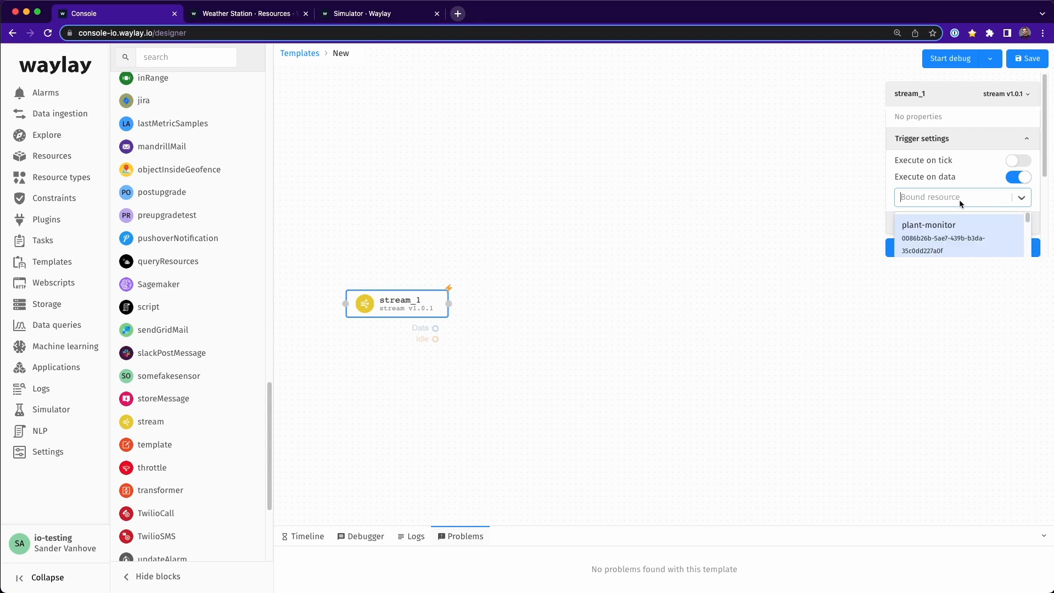
{"action": "type", "text": "$"}
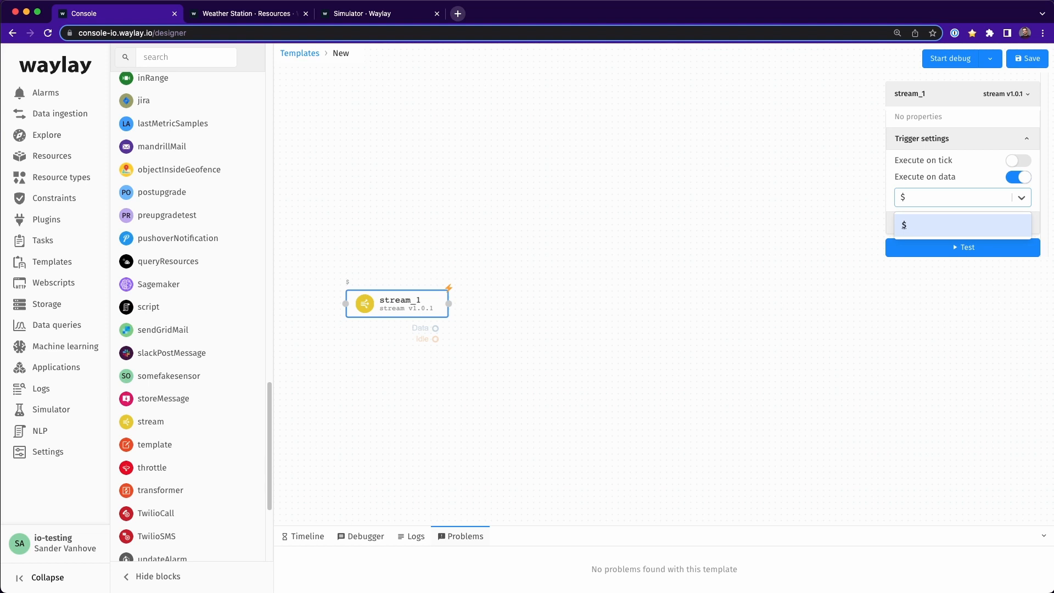
{"action": "left_click", "coordinate": [555, 325]}
Step: Add a condition sensor block to the canvas beside the stream block
{"action": "scroll", "coordinate": [221, 338], "scroll_direction": "up", "scroll_amount": 1}
{"action": "scroll", "coordinate": [220, 338], "scroll_direction": "up", "scroll_amount": 10}
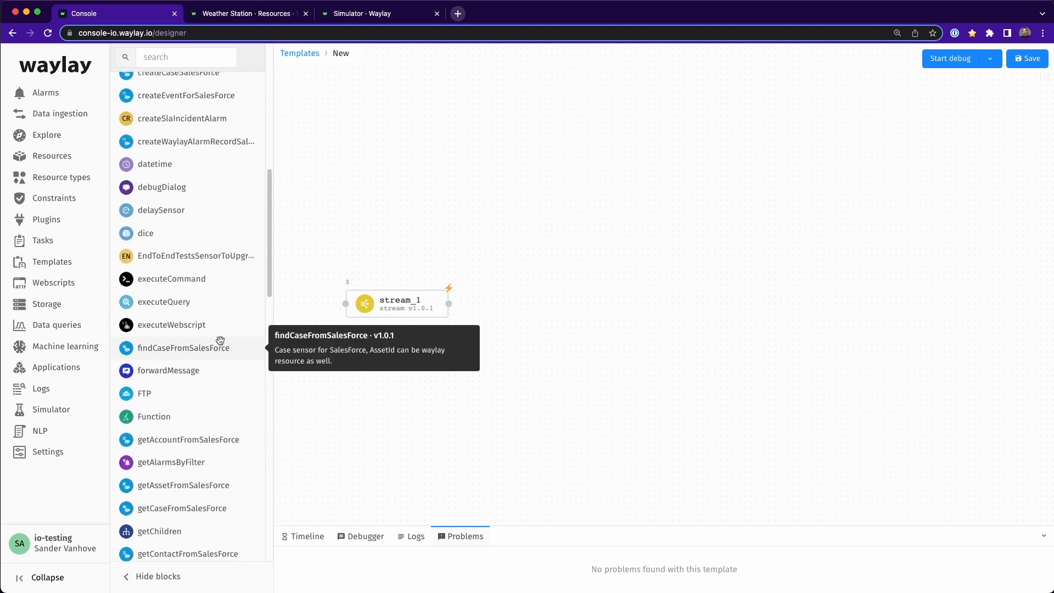
{"action": "scroll", "coordinate": [220, 338], "scroll_direction": "up", "scroll_amount": 3}
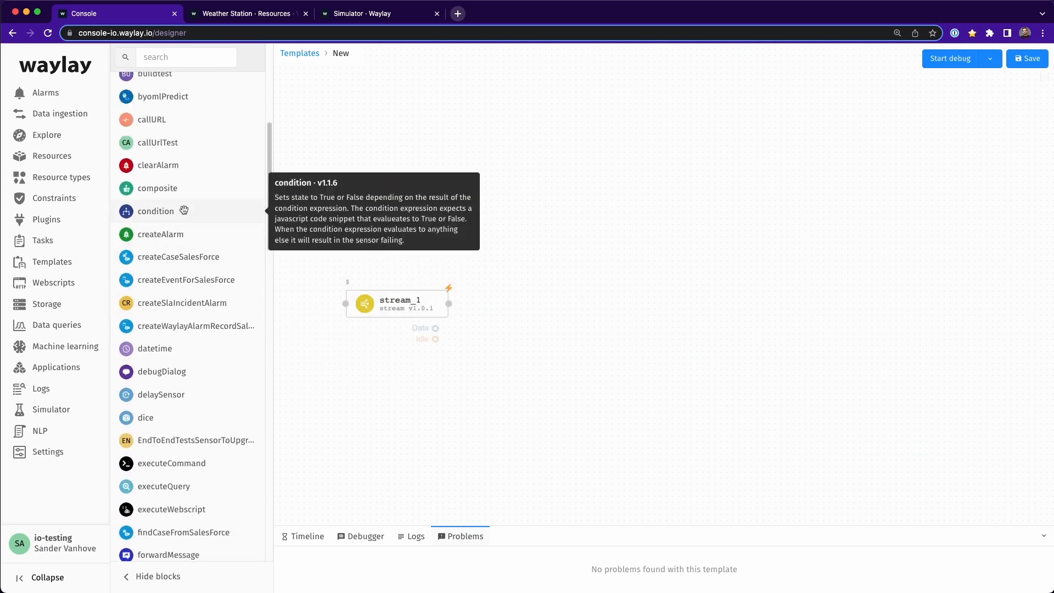
{"action": "left_click_drag", "start_coordinate": [165, 211], "coordinate": [567, 305]}
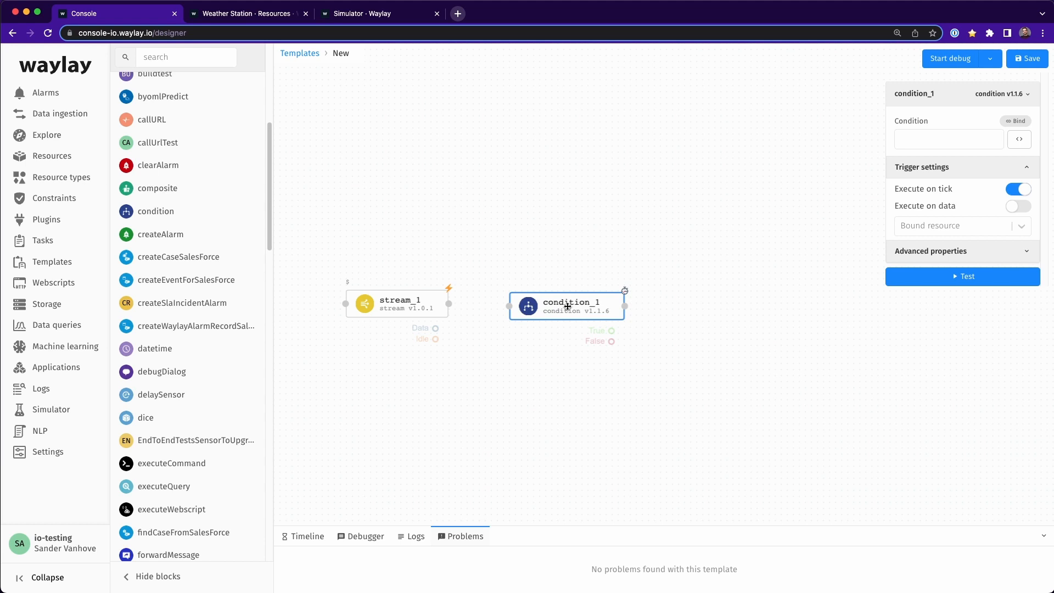
{"action": "left_click_drag", "start_coordinate": [449, 304], "coordinate": [510, 306]}
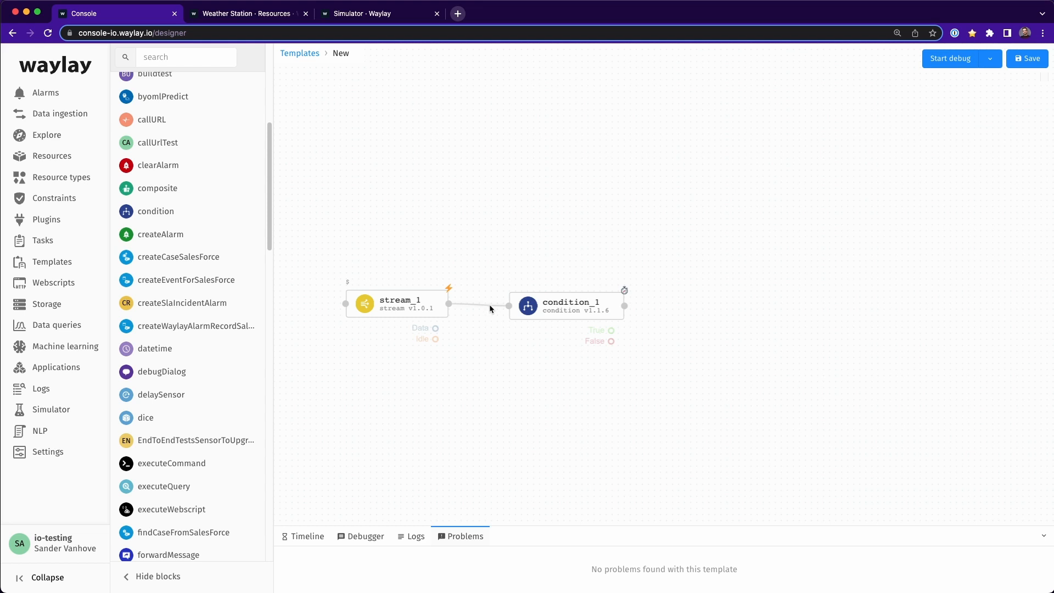
{"action": "left_click", "coordinate": [489, 304]}
{"action": "key", "text": "Delete"}
Step: Connect the stream block's Data state to the input of the condition block
{"action": "left_click_drag", "start_coordinate": [489, 321], "coordinate": [482, 323]}
{"action": "left_click_drag", "start_coordinate": [503, 306], "coordinate": [510, 305]}
Step: Set the condition block's expression to ${nodes.stream_1.rawData.stream.temperature} > 40 and save it
{"action": "left_click", "coordinate": [519, 311]}
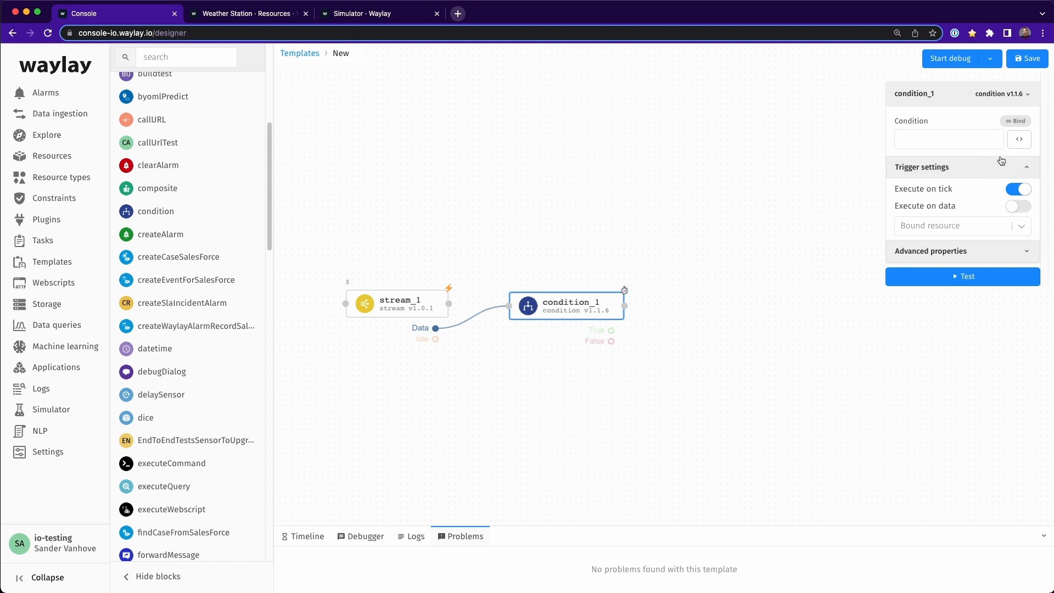
{"action": "left_click", "coordinate": [1019, 140]}
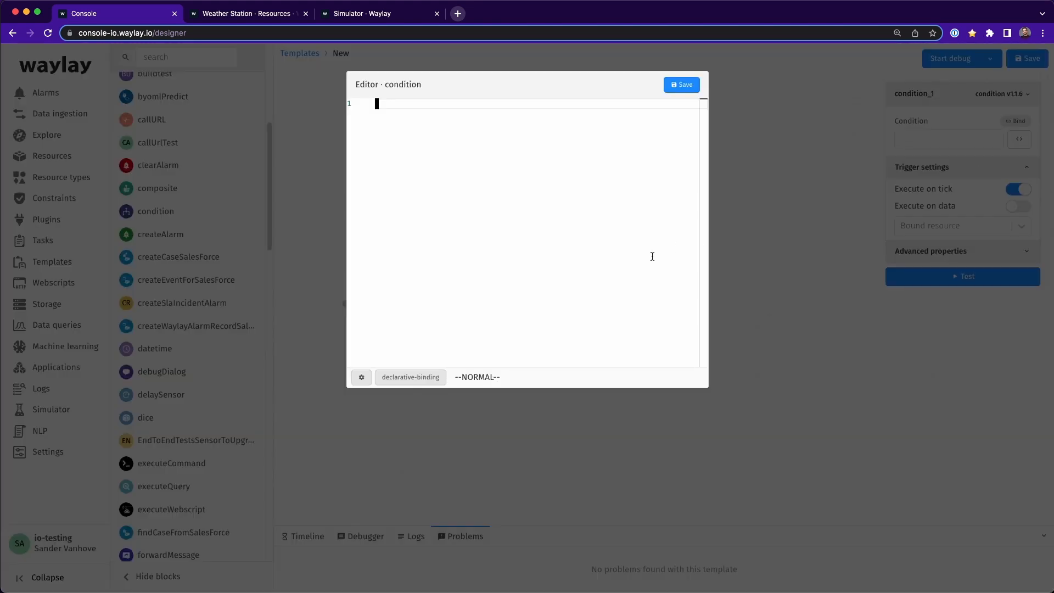
{"action": "key", "text": "i"}
{"action": "type", "text": "${nodes"}
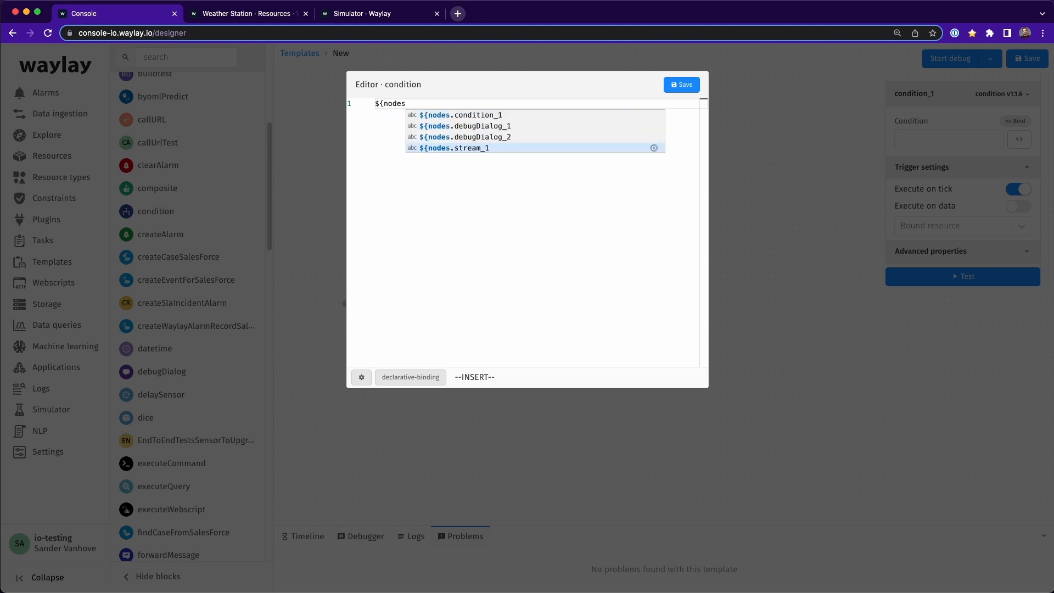
{"action": "type", "text": "."}
{"action": "key", "text": "Return"}
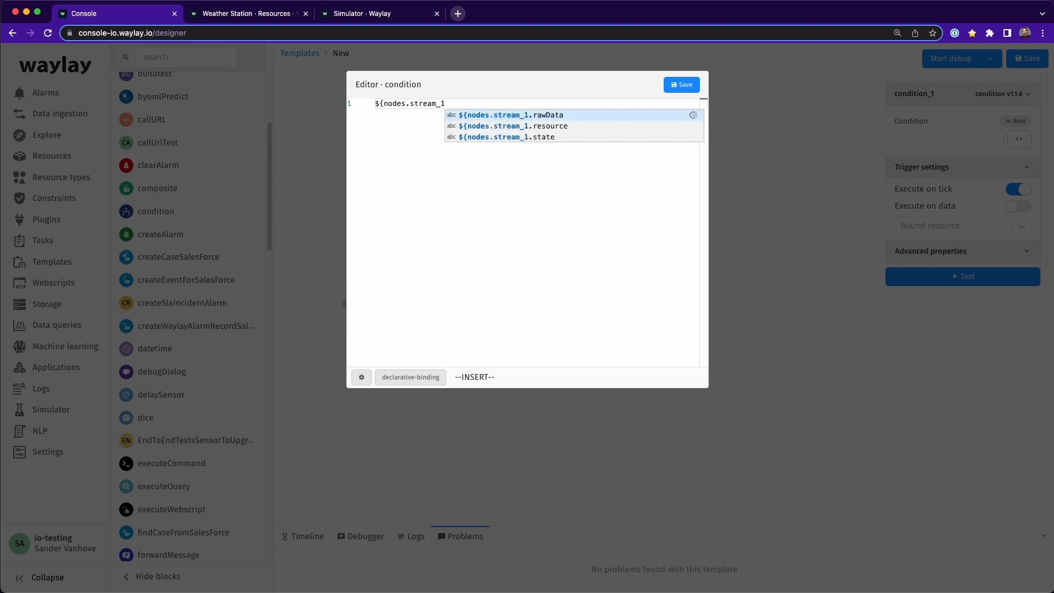
{"action": "type", "text": "."}
{"action": "key", "text": "Return"}
{"action": "type", "text": ".rawData."}
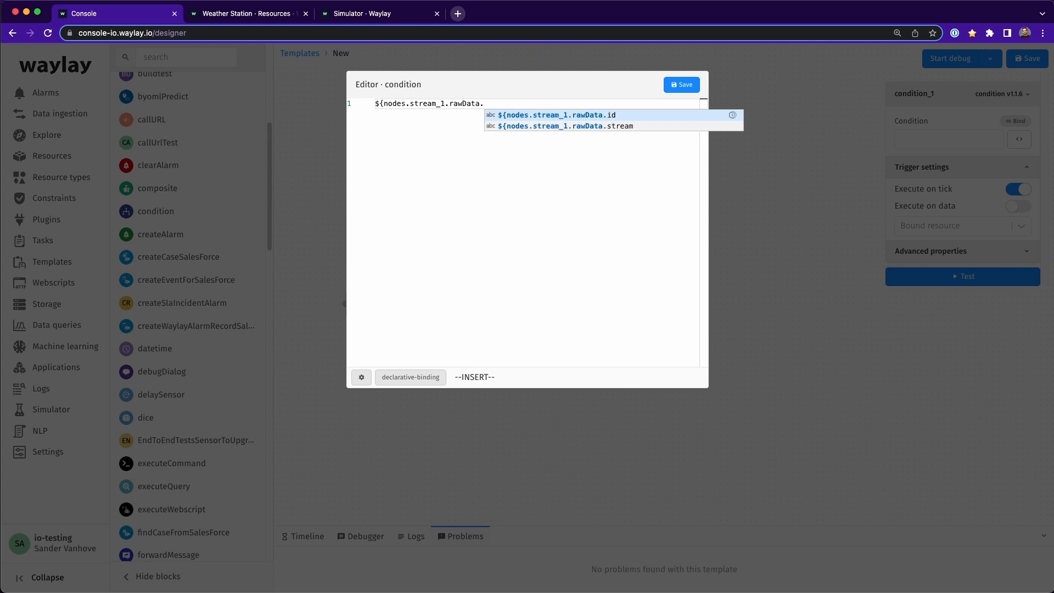
{"action": "type", "text": "stream."}
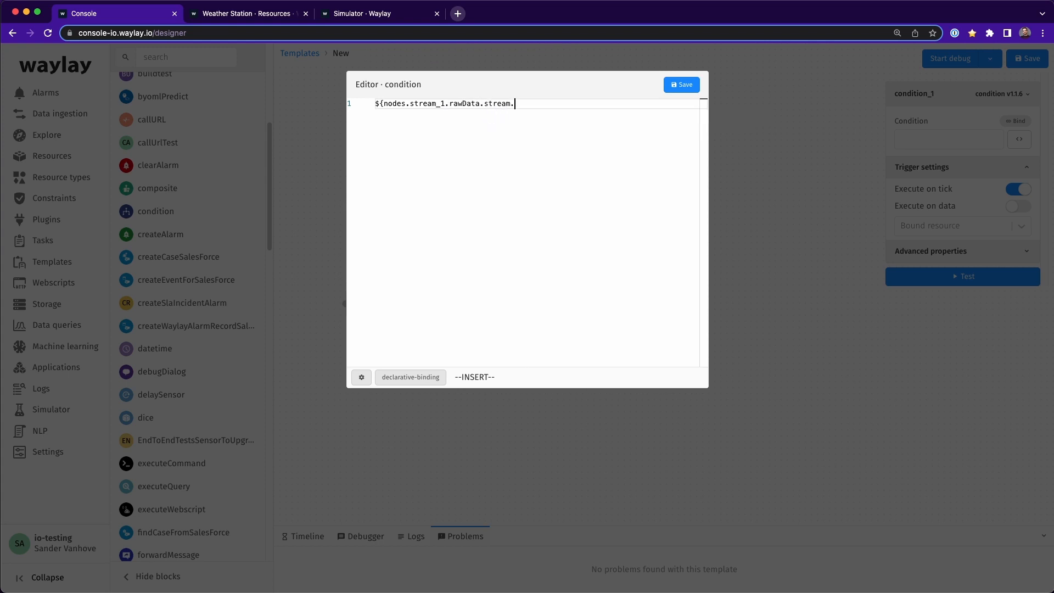
{"action": "type", "text": "temperature"}
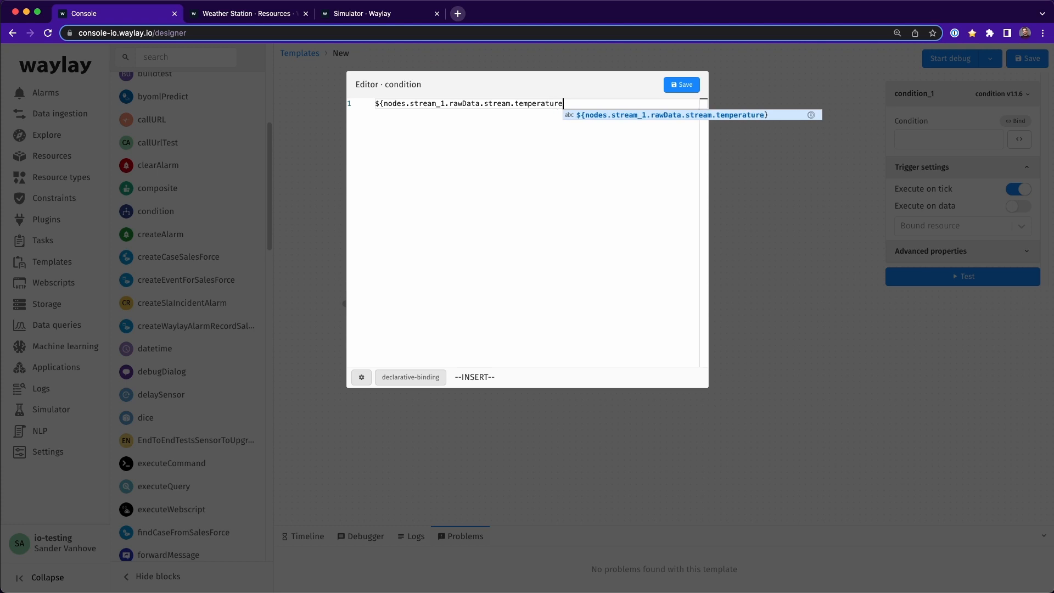
{"action": "type", "text": "}"}
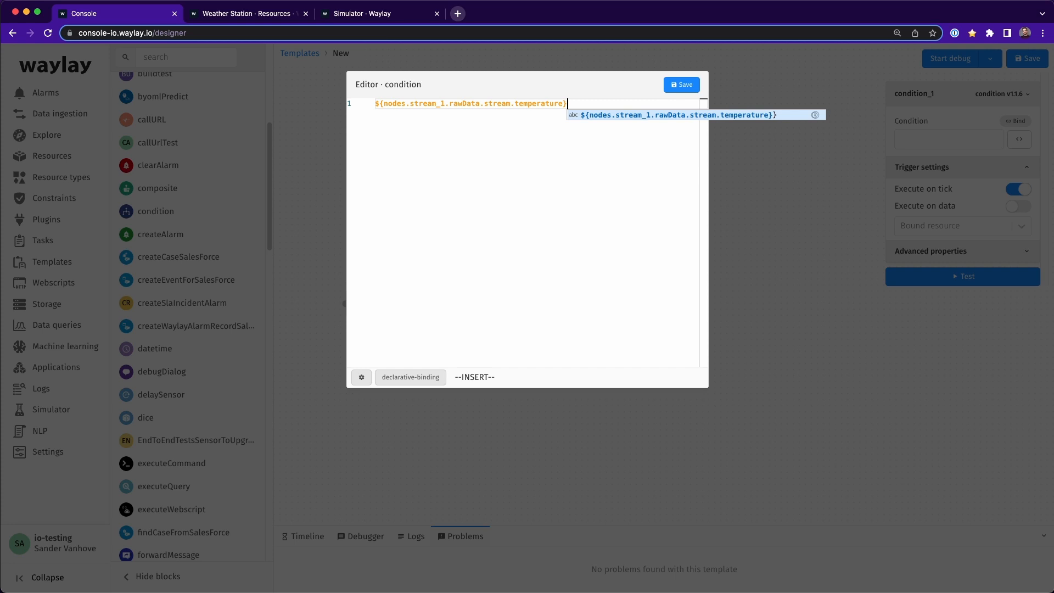
{"action": "key", "text": "super+s"}
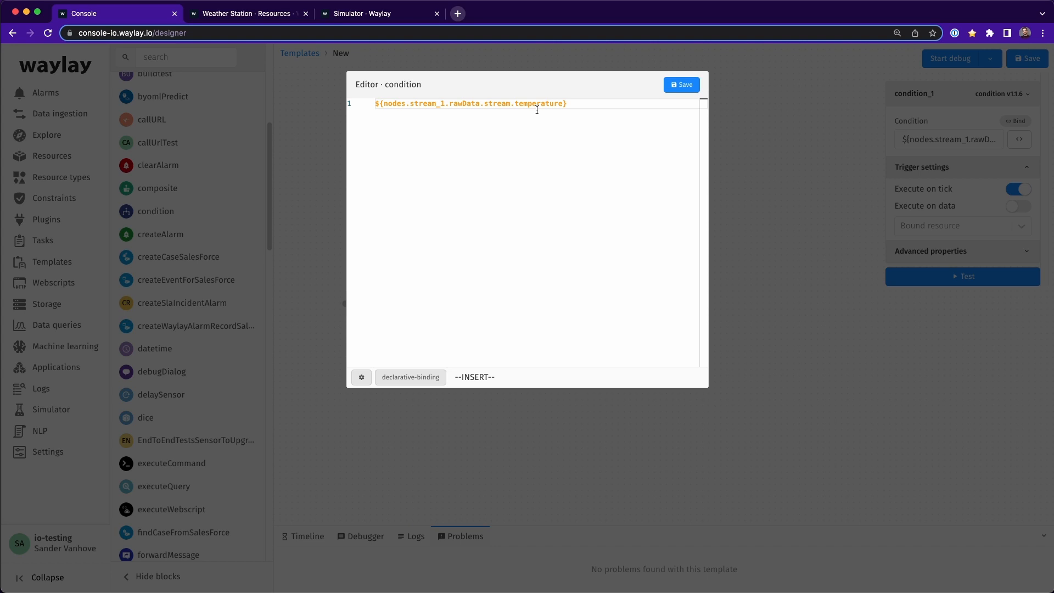
{"action": "type", "text": "> 40"}
{"action": "left_click", "coordinate": [678, 86]}
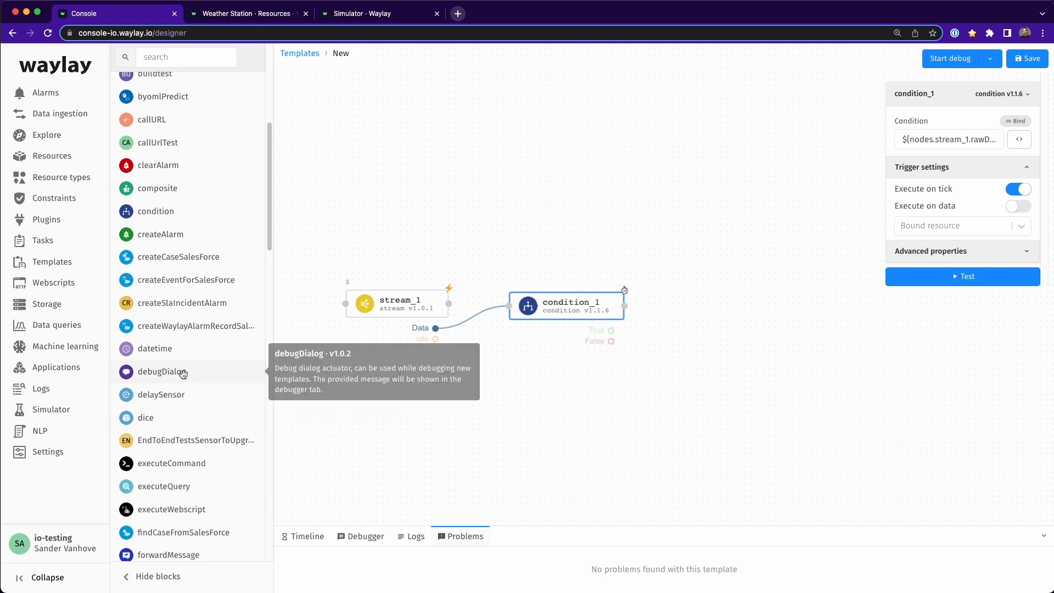
Step: Add two debugDialog blocks to the canvas beyond the condition block, one above the other
{"action": "left_click_drag", "start_coordinate": [181, 372], "coordinate": [765, 240]}
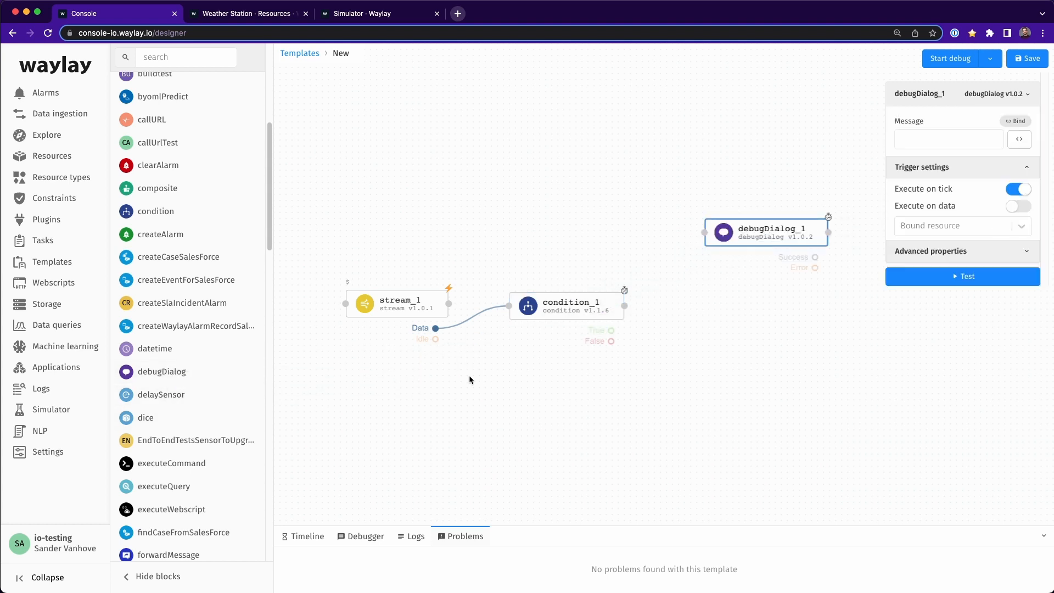
{"action": "left_click_drag", "start_coordinate": [181, 378], "coordinate": [768, 367]}
Step: Set the upper debugDialog block's message to "The temperature is above the threshold.", select the text for reuse and save
{"action": "left_click", "coordinate": [763, 237]}
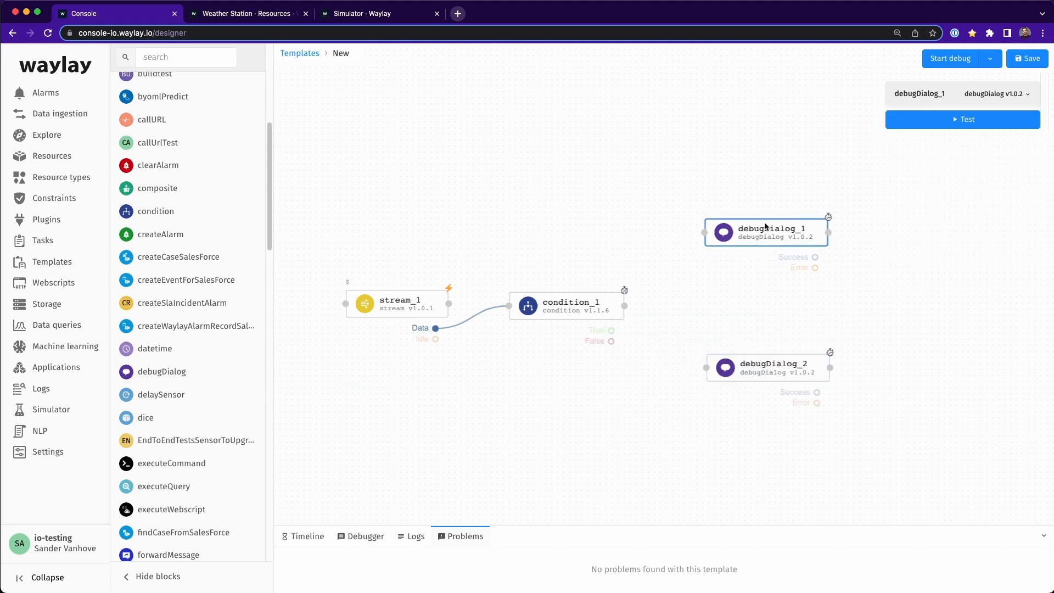
{"action": "left_click", "coordinate": [914, 143]}
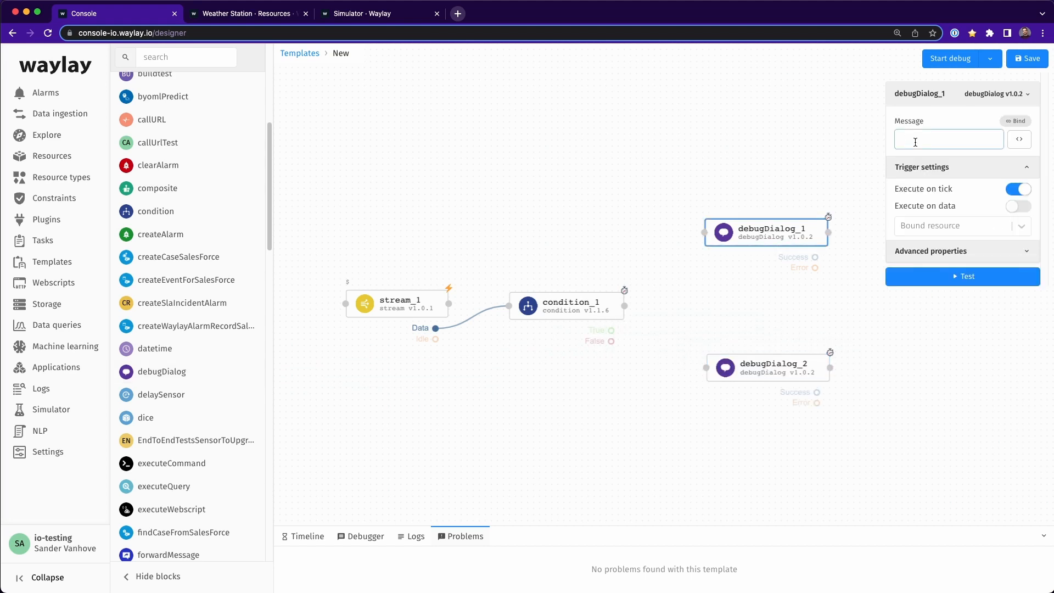
{"action": "left_click", "coordinate": [1019, 140]}
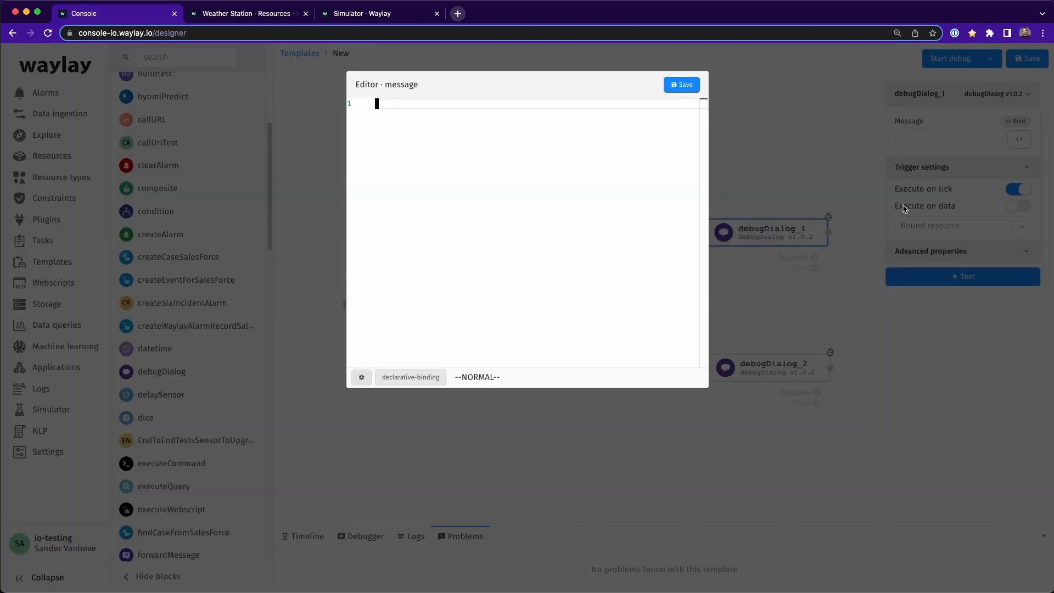
{"action": "type", "text": "iThe temperature "}
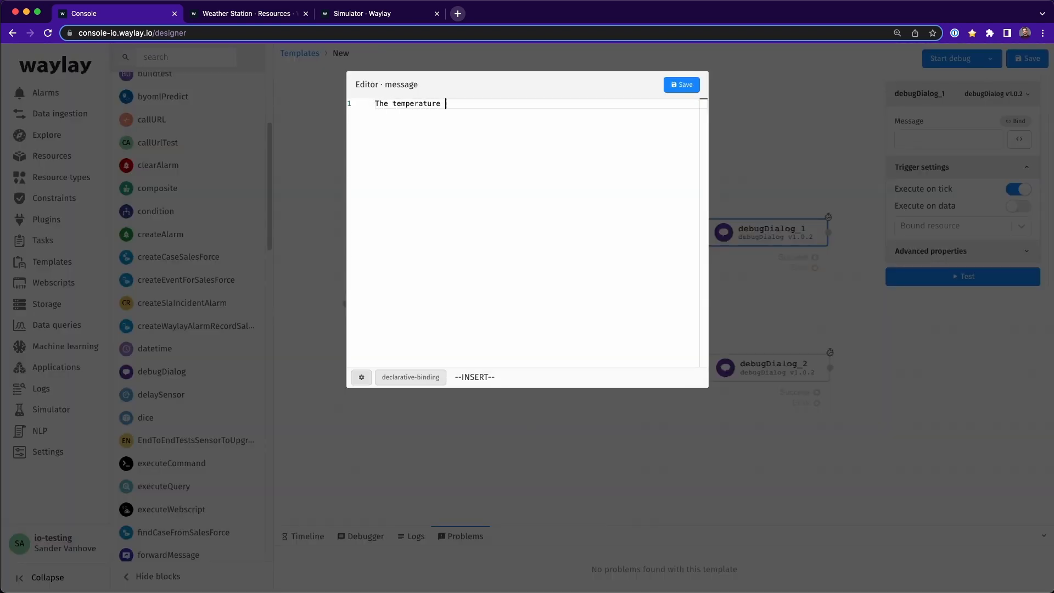
{"action": "type", "text": "is above the threshold."}
{"action": "triple_click", "coordinate": [460, 104]}
{"action": "key", "text": "super+c"}
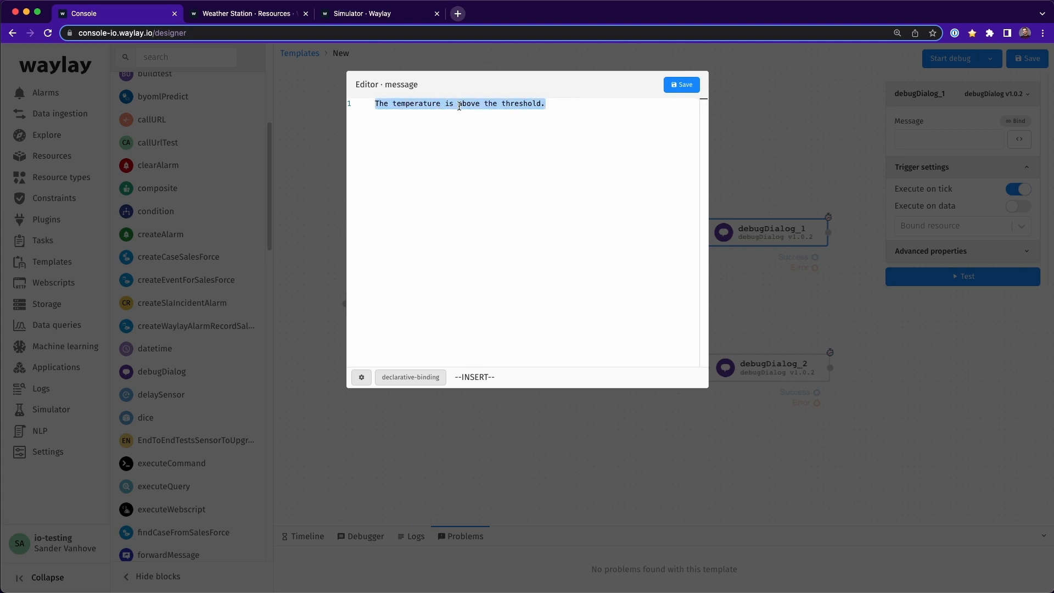
{"action": "left_click", "coordinate": [682, 84]}
Step: Set the lower debugDialog block's message to "The temperature is below the threshold." by adapting the upper block's message, and save it
{"action": "left_click", "coordinate": [782, 378]}
{"action": "left_click", "coordinate": [1017, 141]}
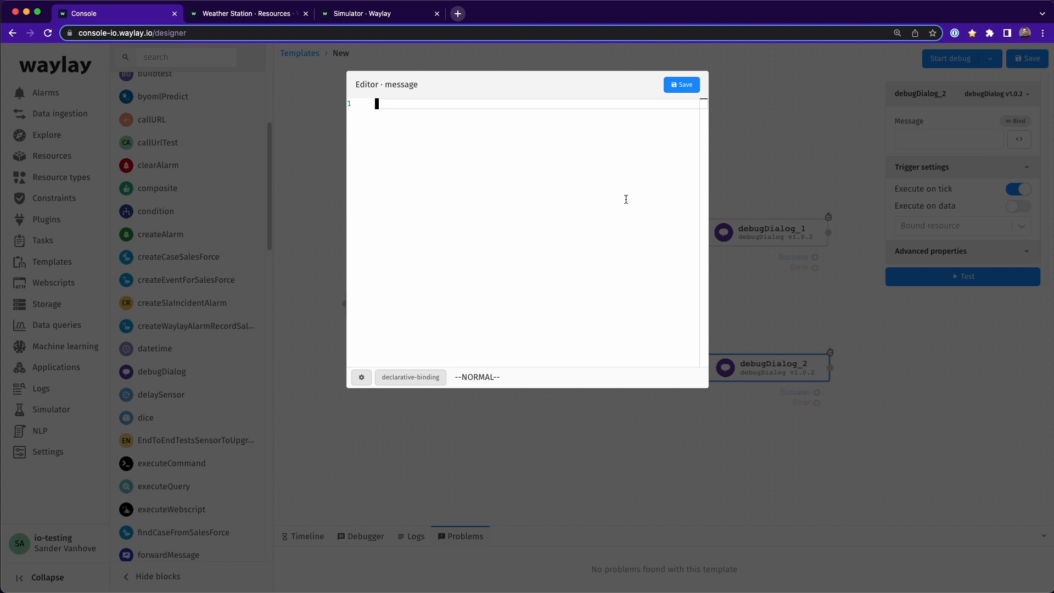
{"action": "key", "text": "i"}
{"action": "key", "text": "super+v"}
{"action": "double_click", "coordinate": [468, 104]}
{"action": "type", "text": "below"}
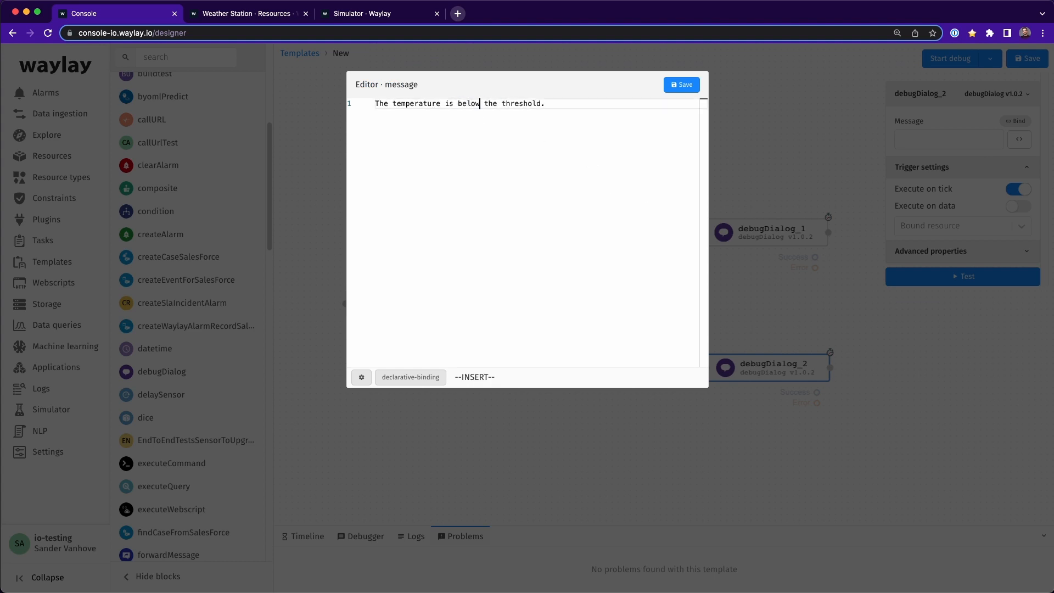
{"action": "left_click", "coordinate": [675, 87]}
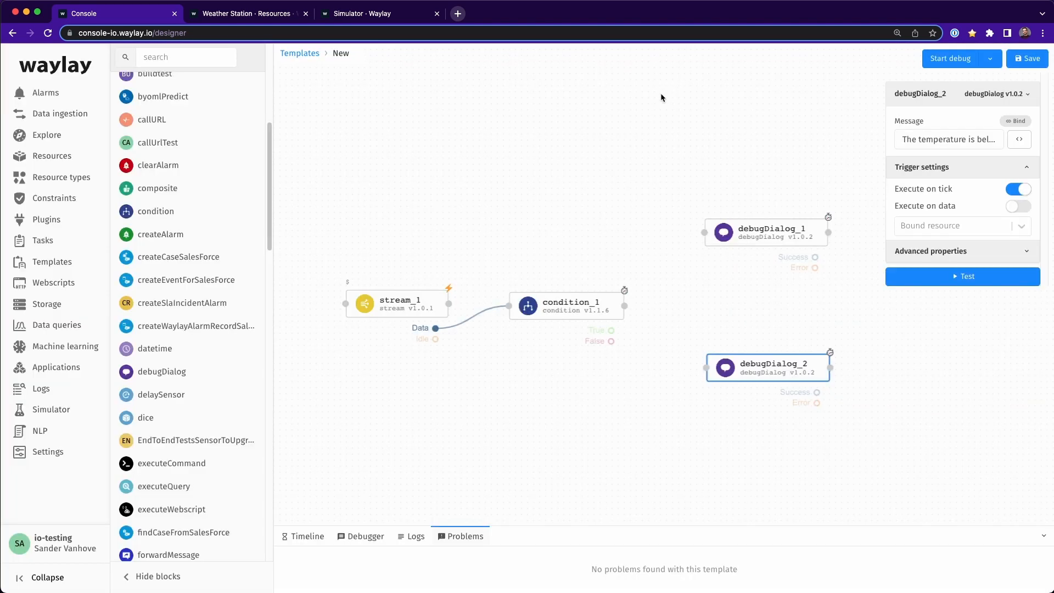
Step: Connect the condition block's True state to the upper debugDialog block and its False state to the lower one
{"action": "left_click_drag", "start_coordinate": [609, 330], "coordinate": [704, 232]}
{"action": "left_click_drag", "start_coordinate": [611, 341], "coordinate": [704, 369]}
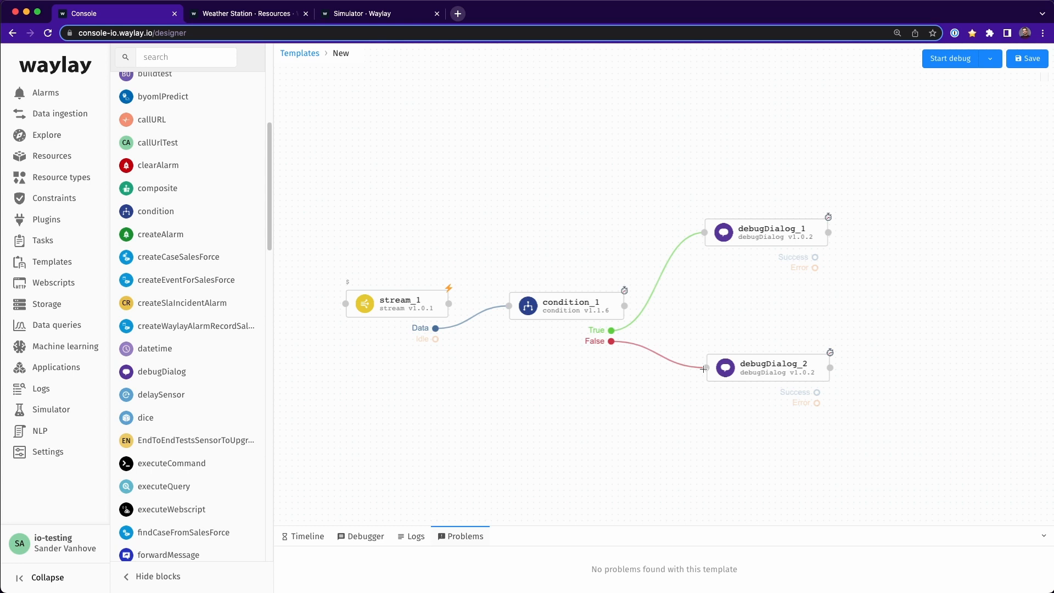
{"action": "left_click_drag", "start_coordinate": [702, 368], "coordinate": [703, 368]}
Step: Open the debug options and look through the settings of the One Time, Periodic, Reactive and Scheduled task types
{"action": "left_click", "coordinate": [989, 66]}
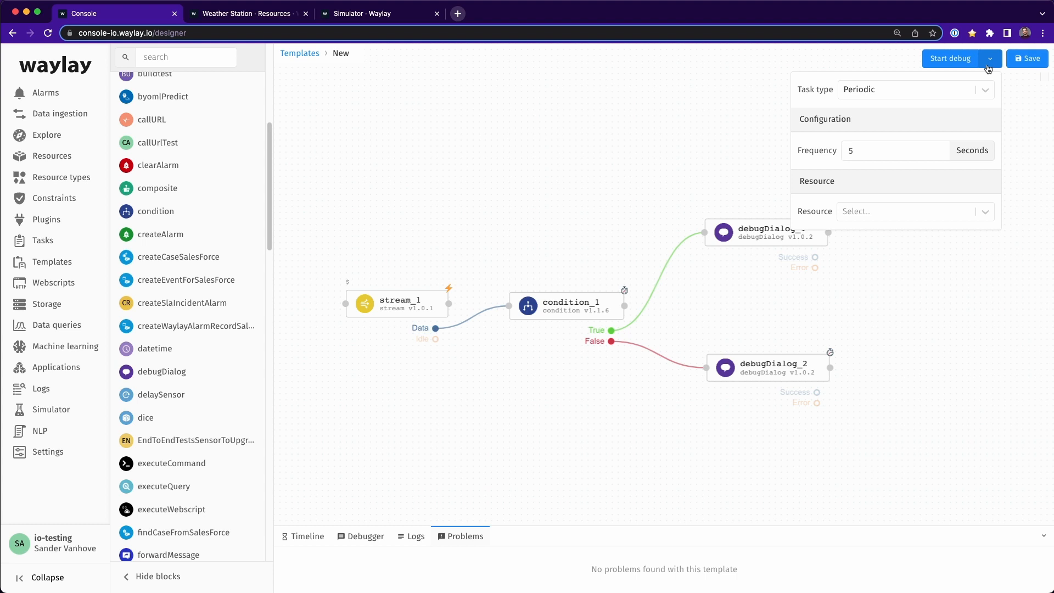
{"action": "left_click", "coordinate": [985, 90]}
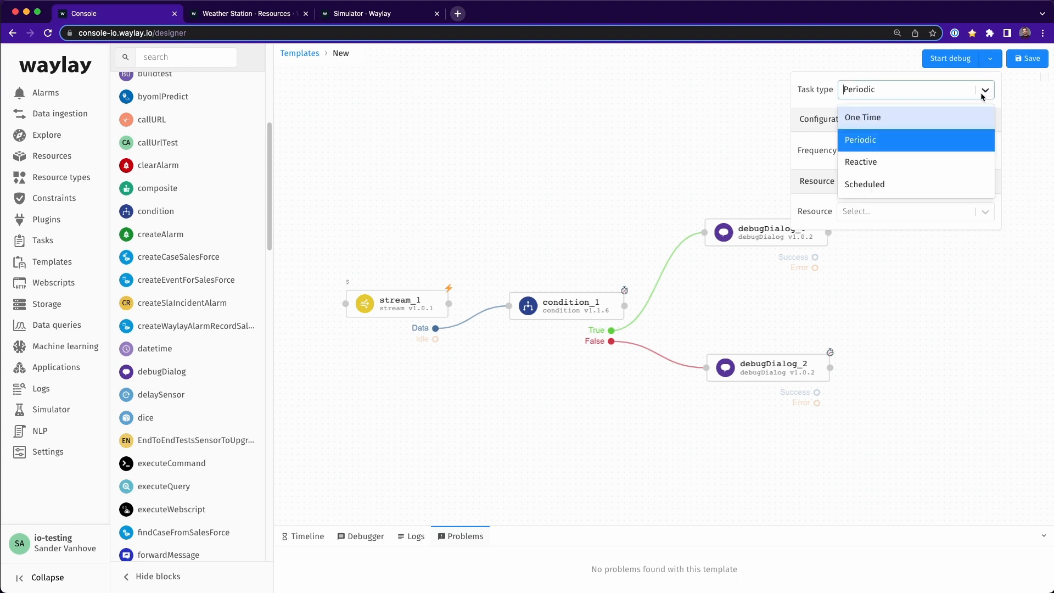
{"action": "left_click", "coordinate": [912, 112]}
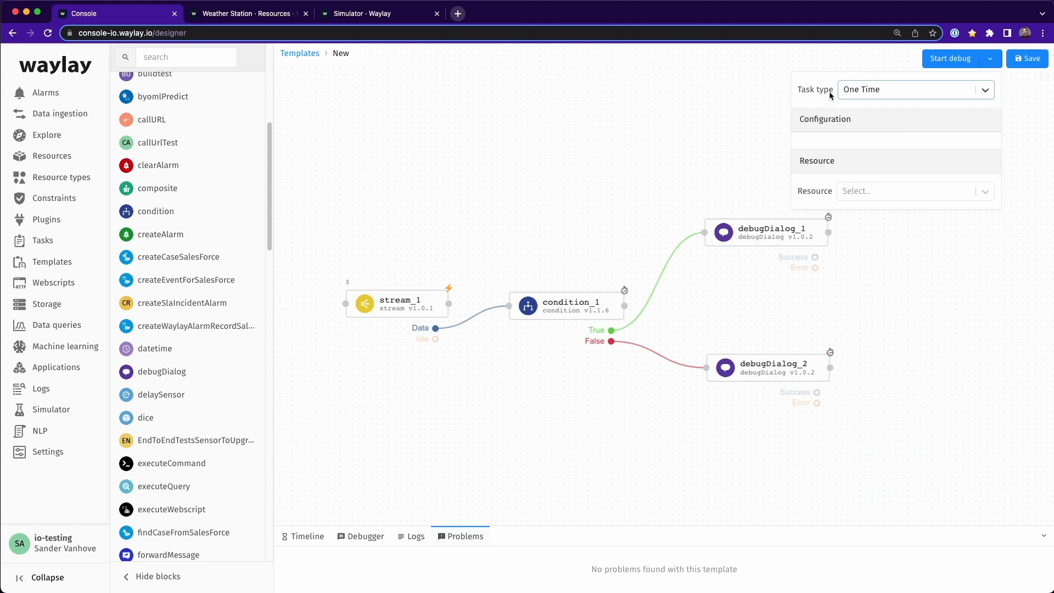
{"action": "left_click", "coordinate": [890, 90]}
{"action": "left_click", "coordinate": [880, 138]}
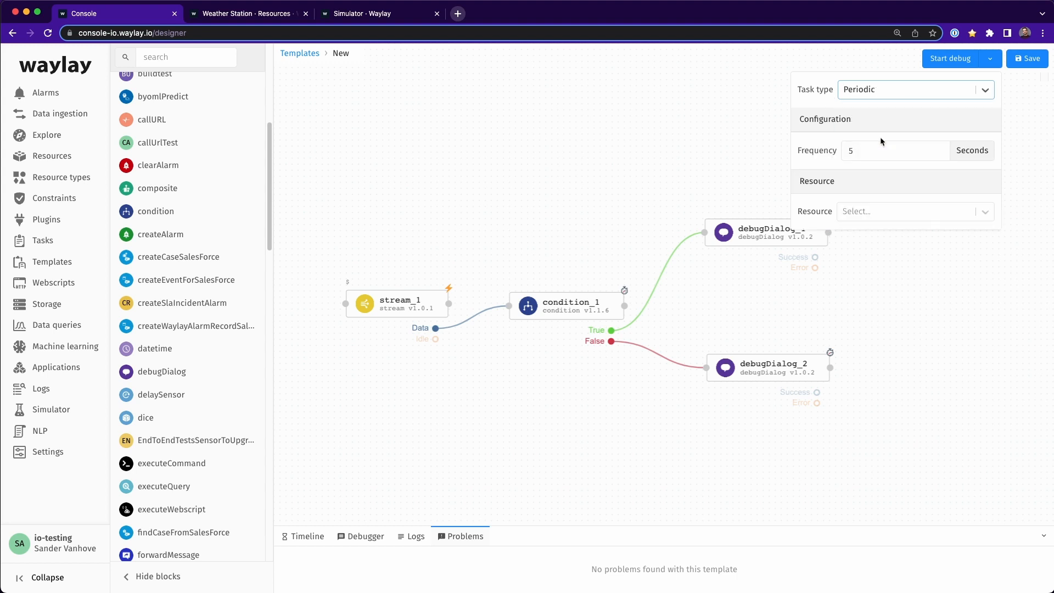
{"action": "left_click", "coordinate": [894, 91]}
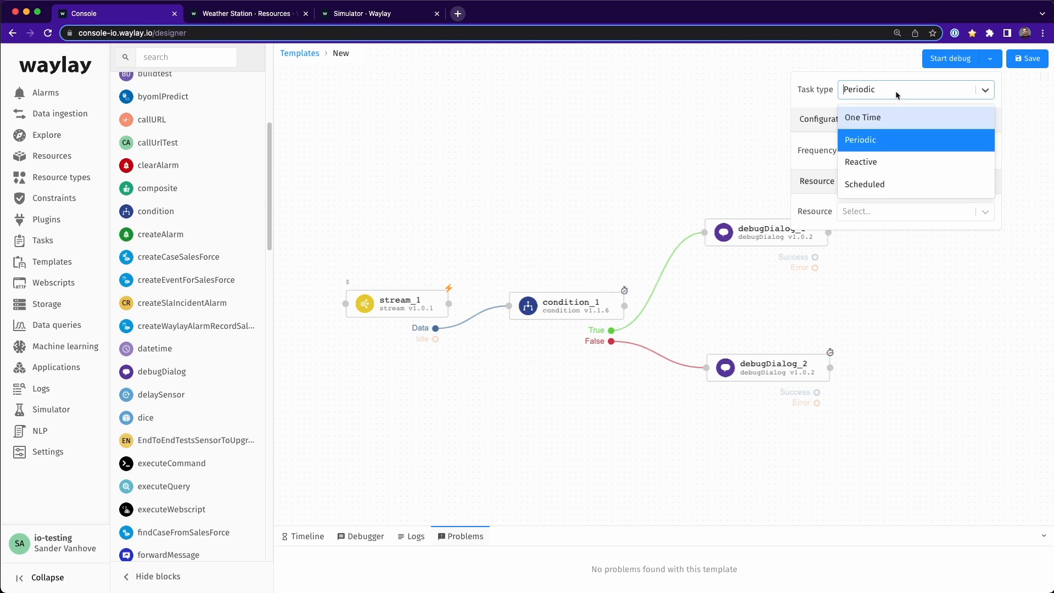
{"action": "left_click", "coordinate": [867, 161]}
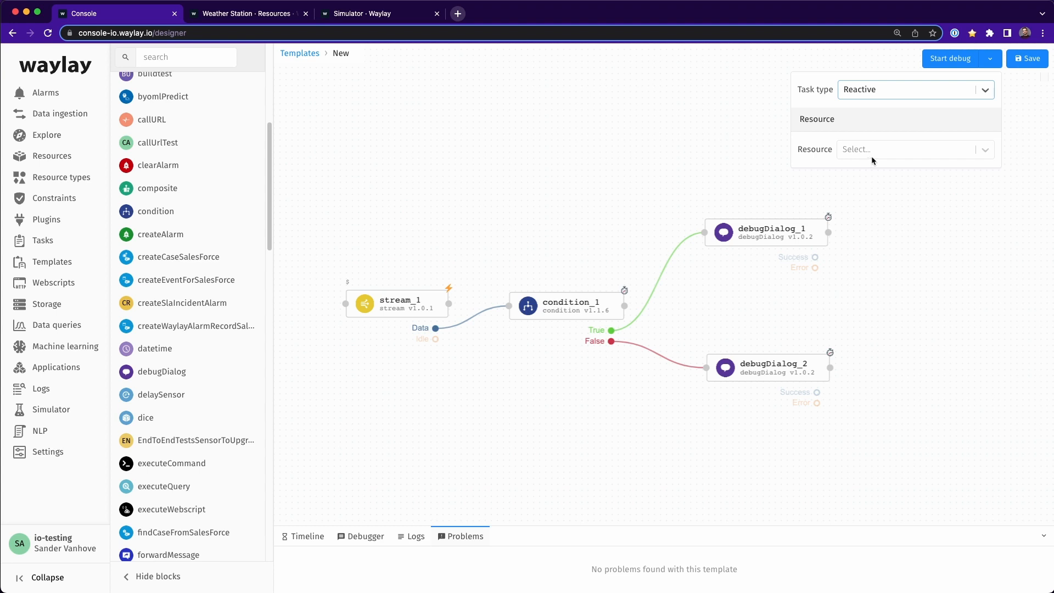
{"action": "left_click", "coordinate": [872, 89]}
{"action": "left_click", "coordinate": [877, 185]}
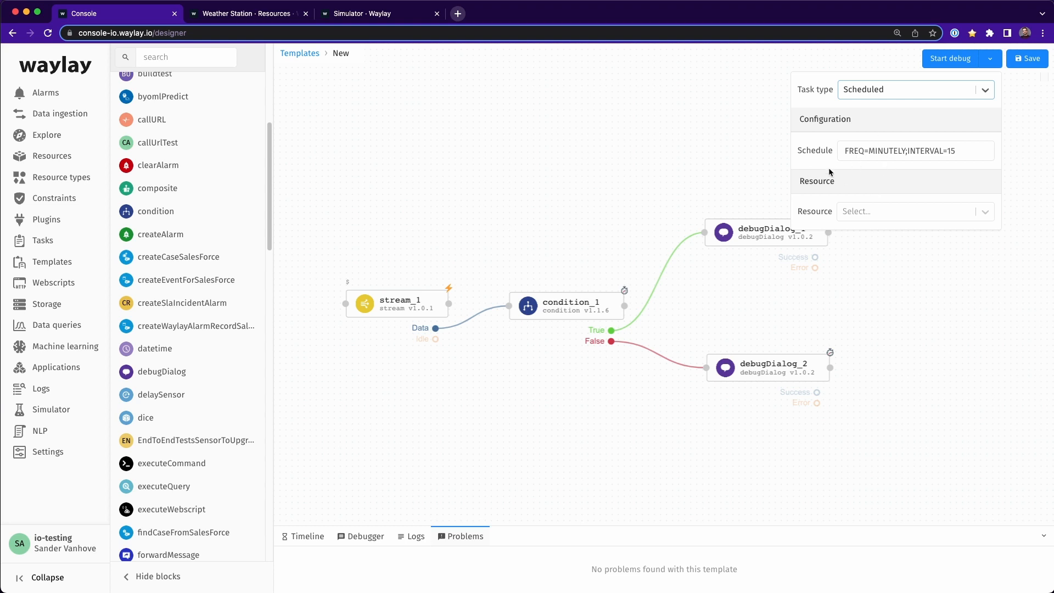
Step: Set the debug task type to Reactive with Weather Station as the resource, and start the debug session
{"action": "left_click", "coordinate": [878, 90]}
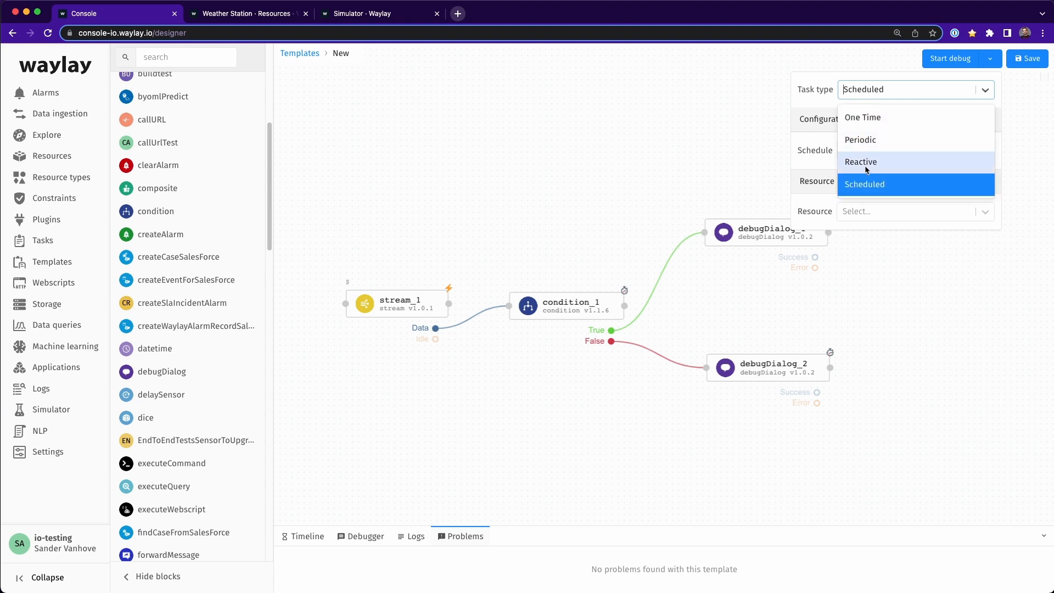
{"action": "left_click", "coordinate": [926, 165]}
{"action": "left_click", "coordinate": [928, 152]}
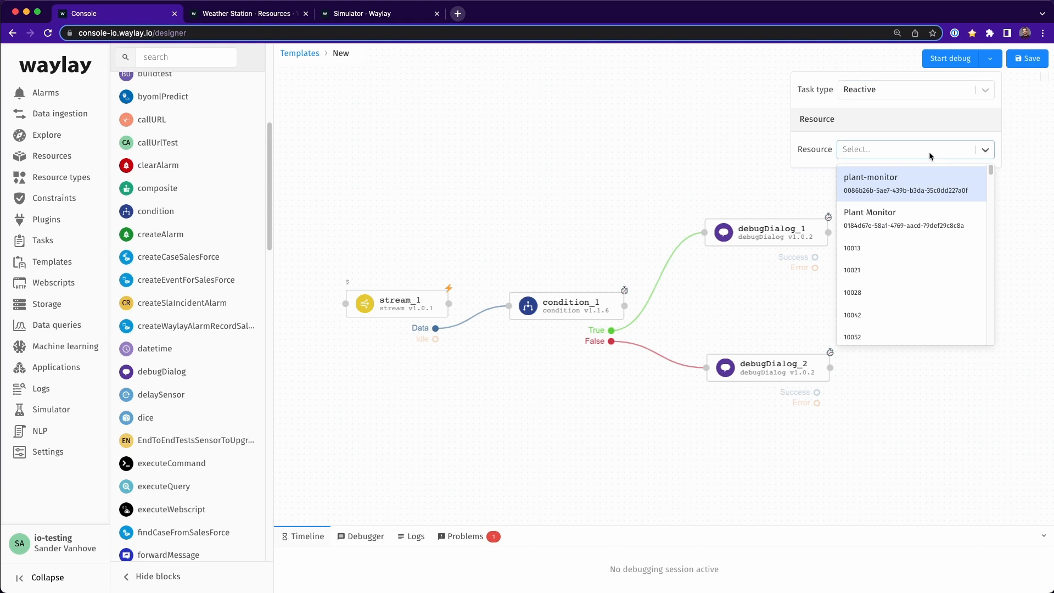
{"action": "type", "text": "weath"}
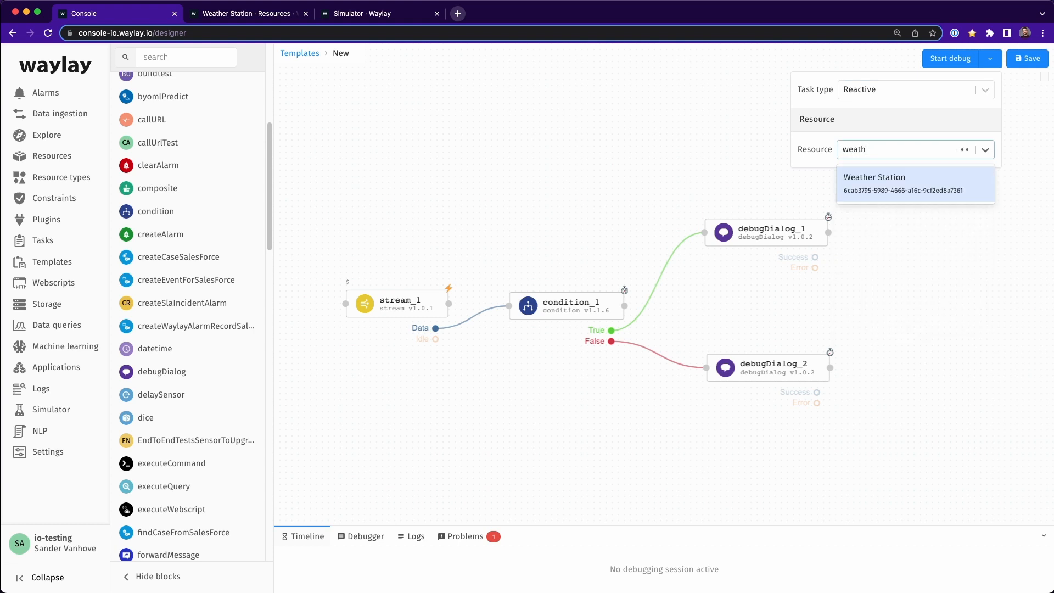
{"action": "key", "text": "Return"}
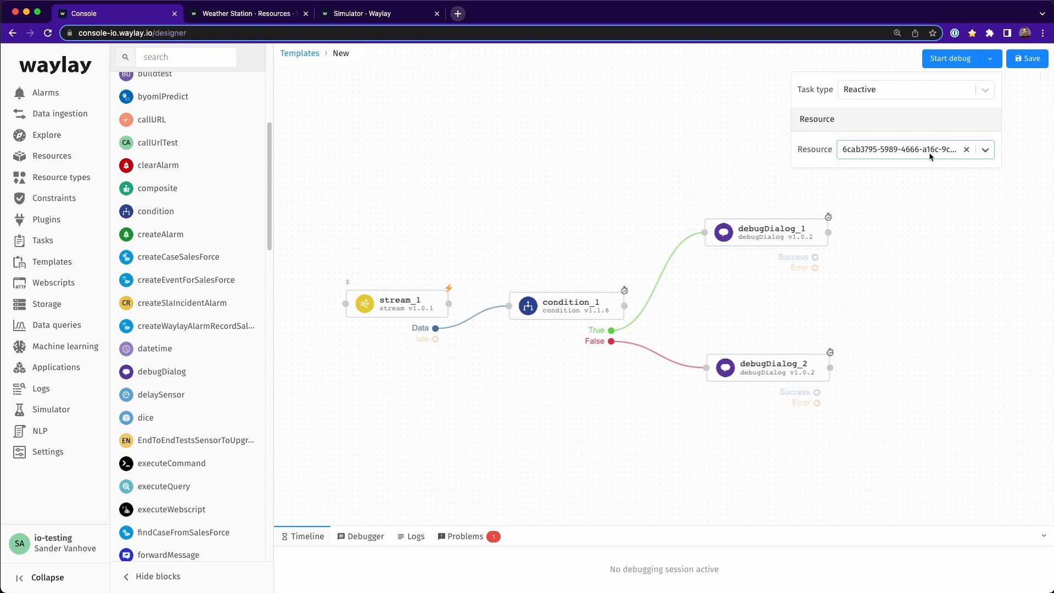
{"action": "left_click", "coordinate": [957, 60]}
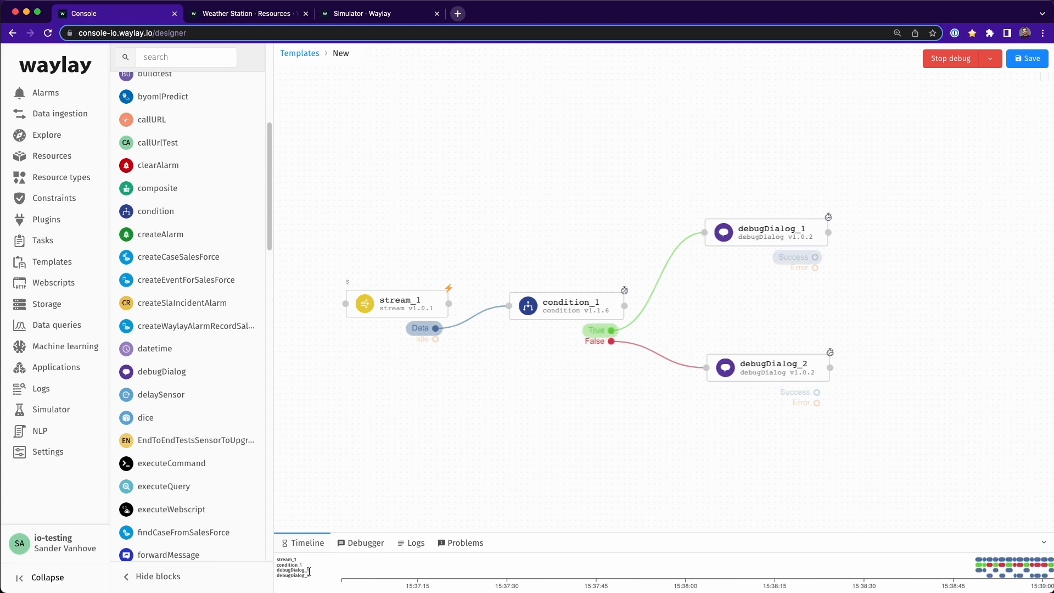
Step: Examine the running debug session's block timeline, its debugger messages and its execution logs, and return to the timeline
{"action": "mouse_move", "coordinate": [966, 564]}
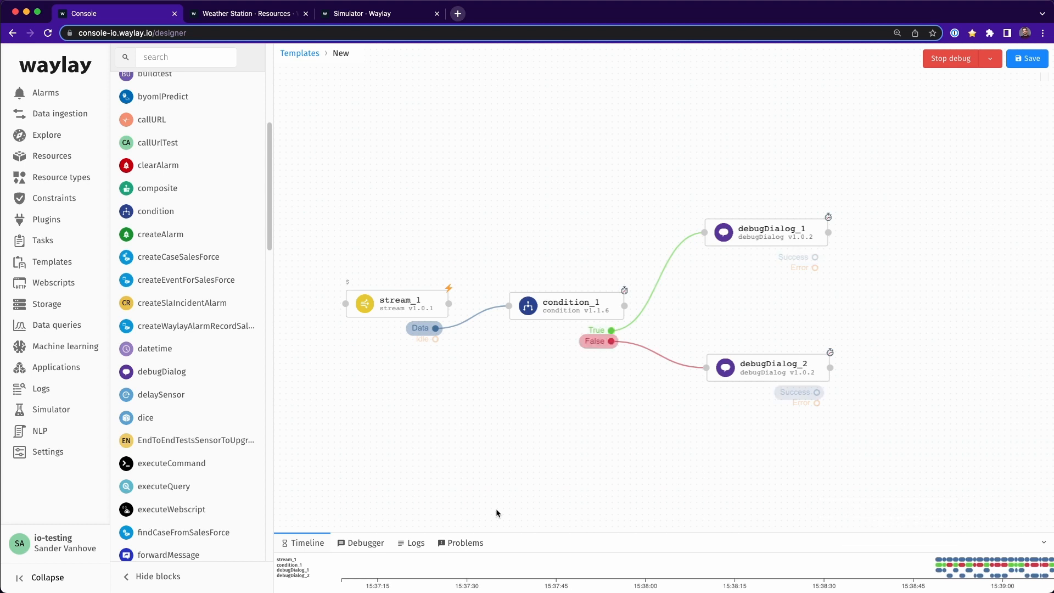
{"action": "left_click", "coordinate": [365, 542]}
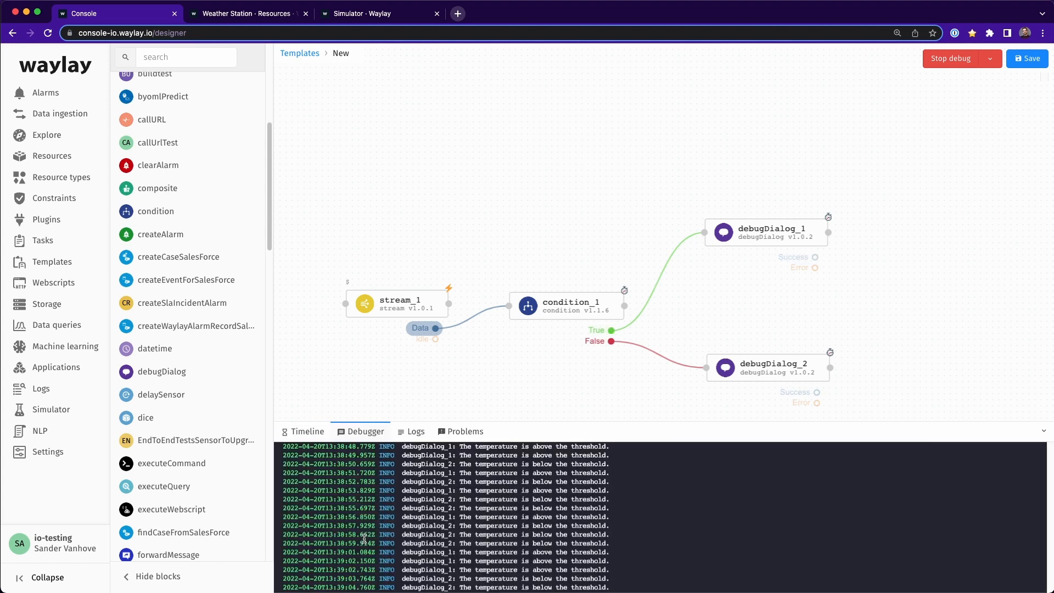
{"action": "left_click_drag", "start_coordinate": [455, 508], "coordinate": [607, 508]}
{"action": "left_click_drag", "start_coordinate": [470, 531], "coordinate": [604, 533]}
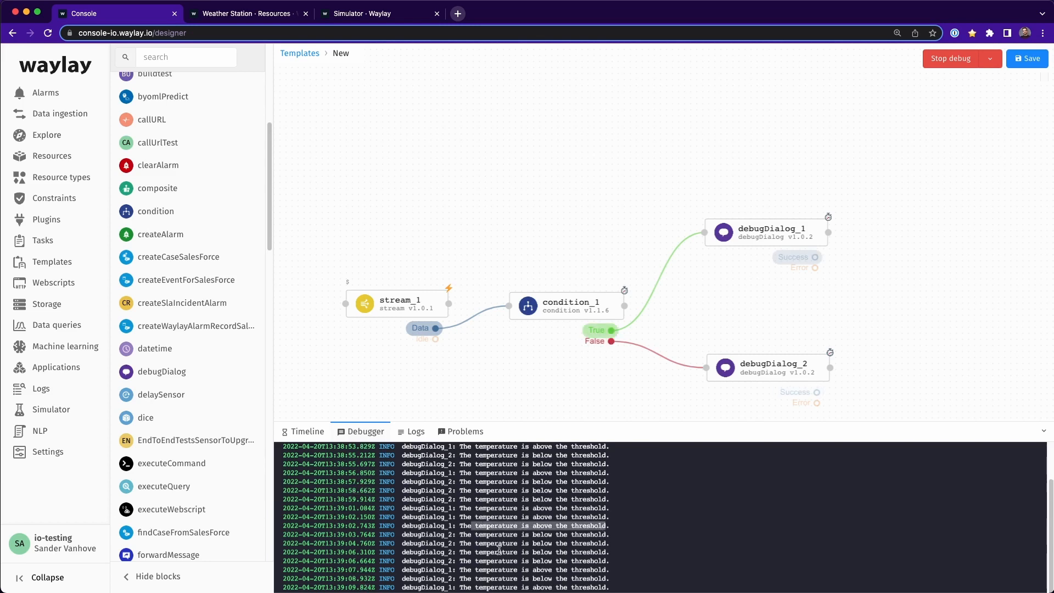
{"action": "left_click_drag", "start_coordinate": [483, 551], "coordinate": [615, 557]}
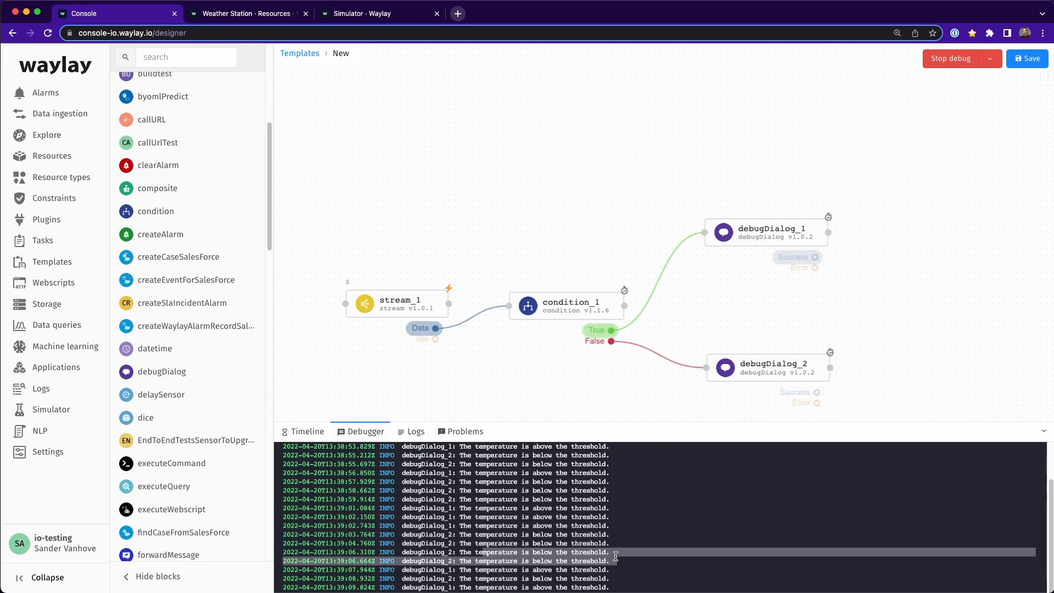
{"action": "left_click", "coordinate": [410, 432]}
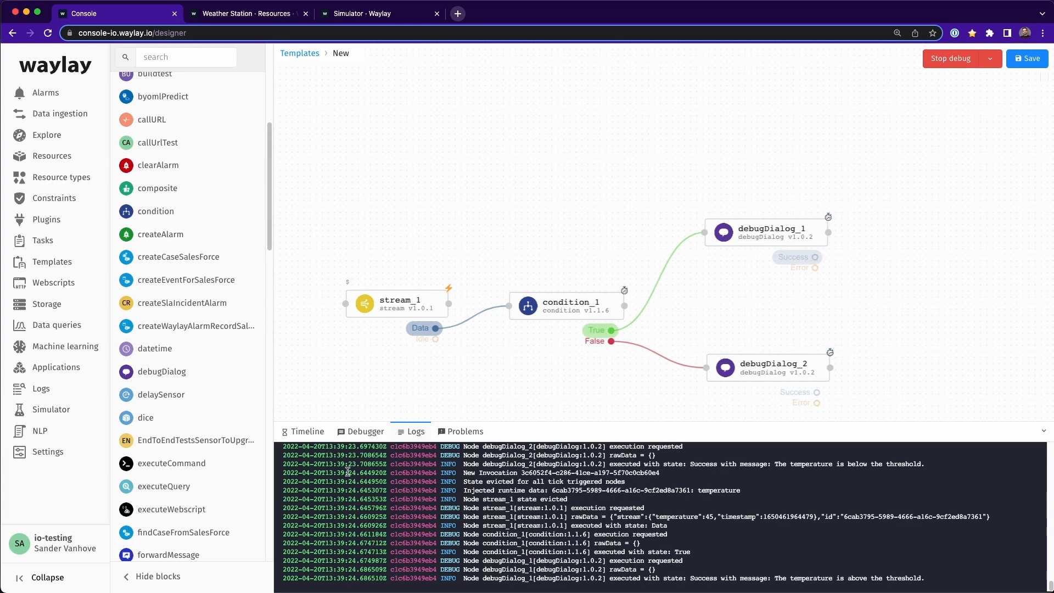
{"action": "left_click", "coordinate": [310, 433]}
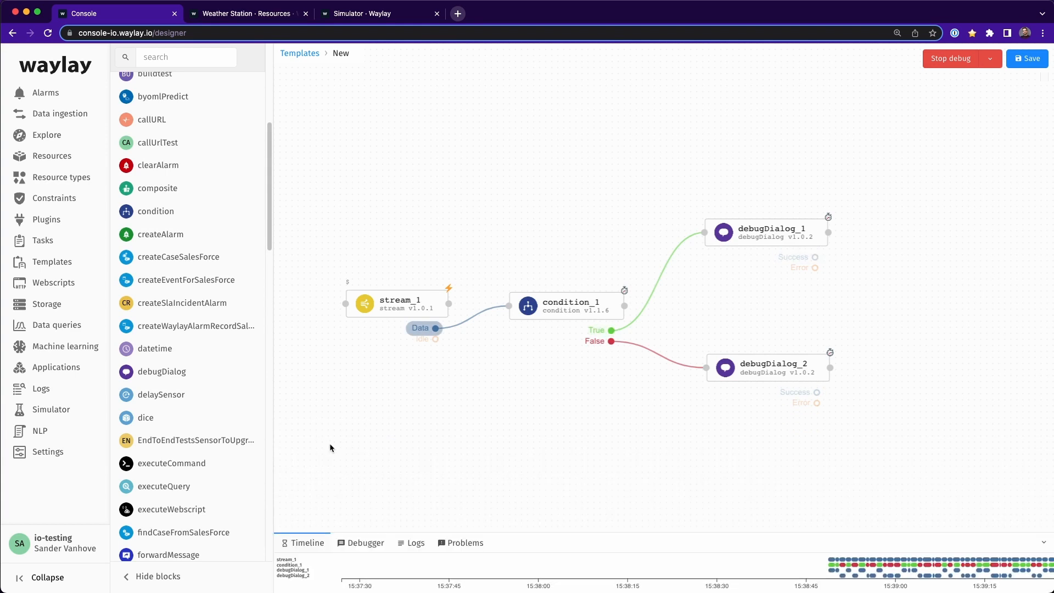